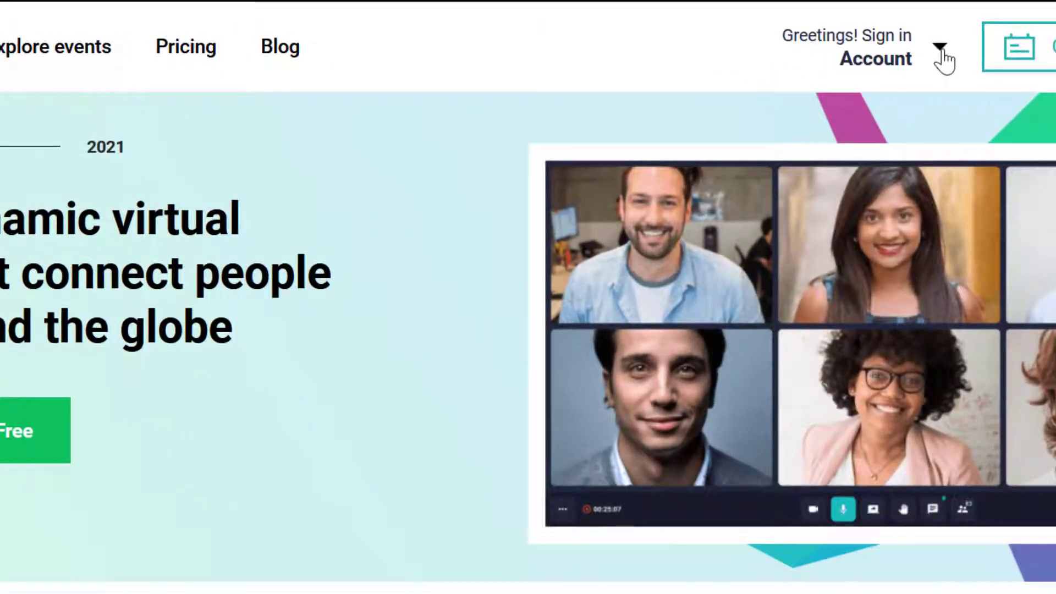
Go to the Sign up page from the Account dropdown in the header.
{"action": "left_click", "coordinate": [943, 50]}
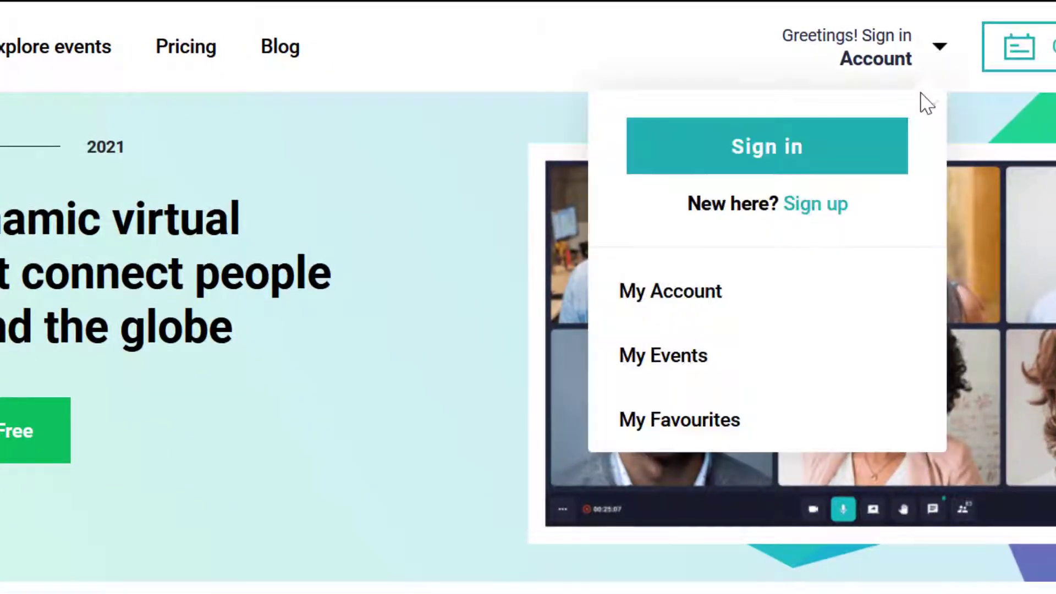
{"action": "left_click", "coordinate": [817, 210]}
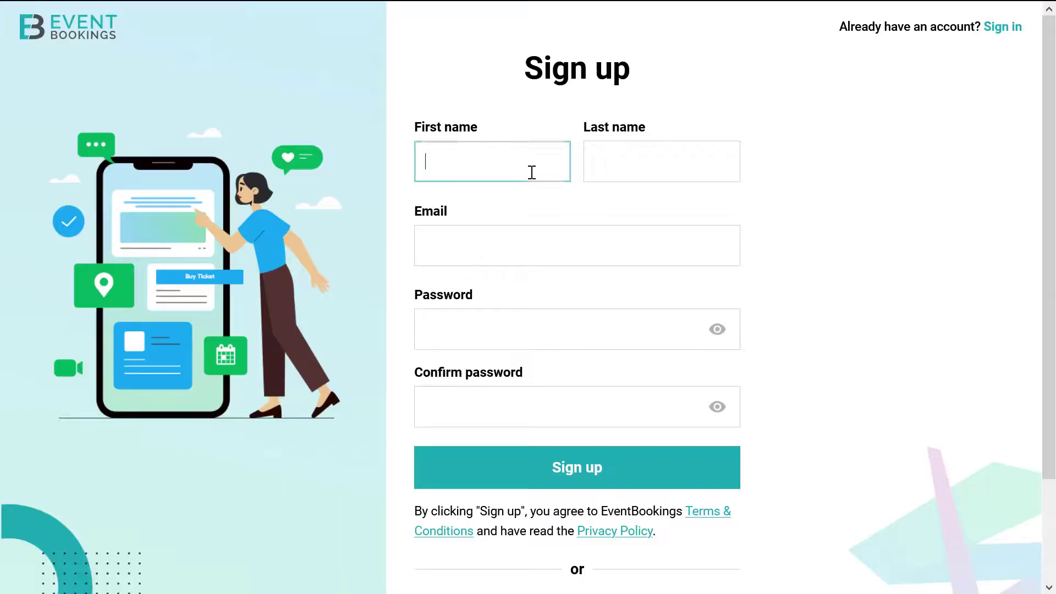
Register with the user's first and last name, e-mail address and a confirmed password.
{"action": "type", "text": "John"}
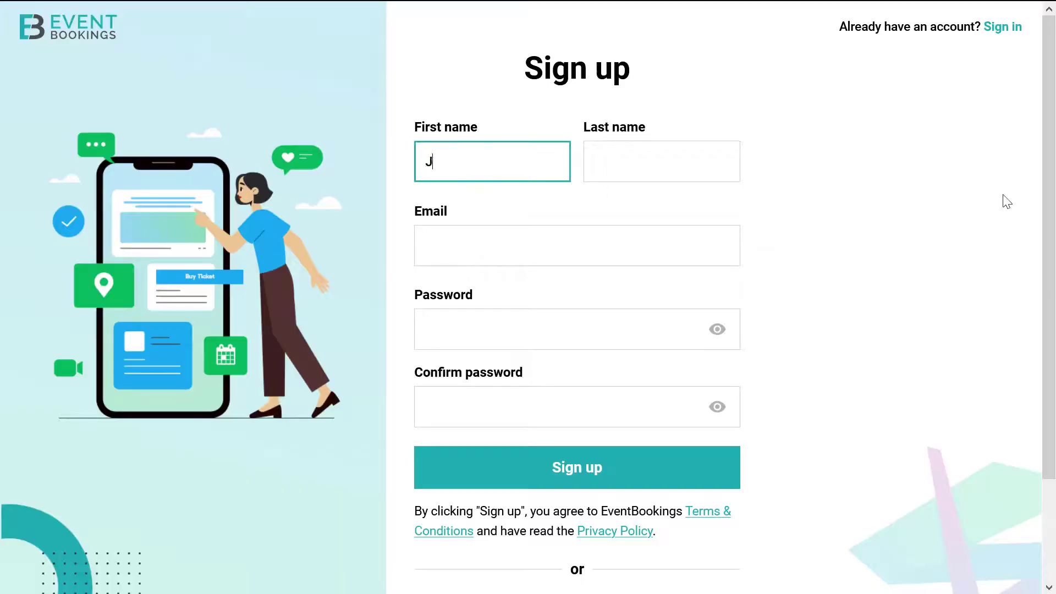
{"action": "left_click", "coordinate": [673, 164]}
{"action": "type", "text": "Smith"}
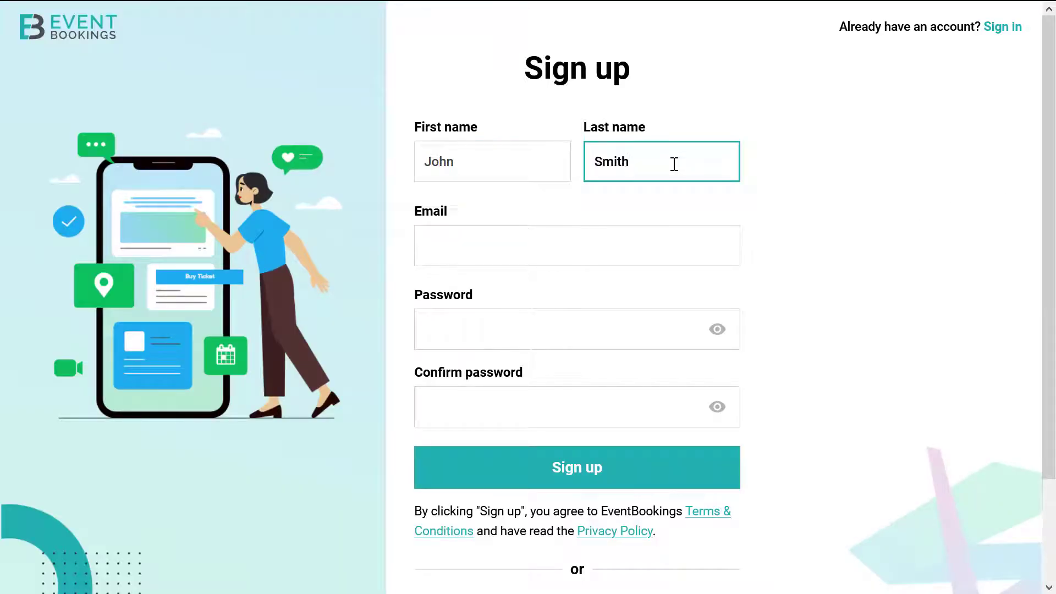
{"action": "left_click", "coordinate": [620, 226]}
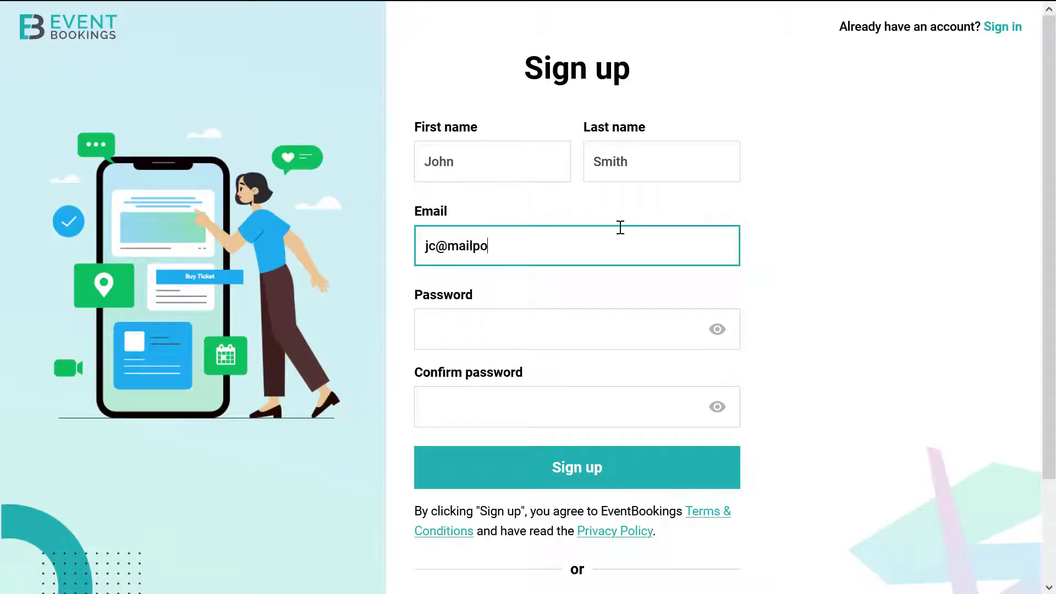
{"action": "left_click", "coordinate": [576, 329]}
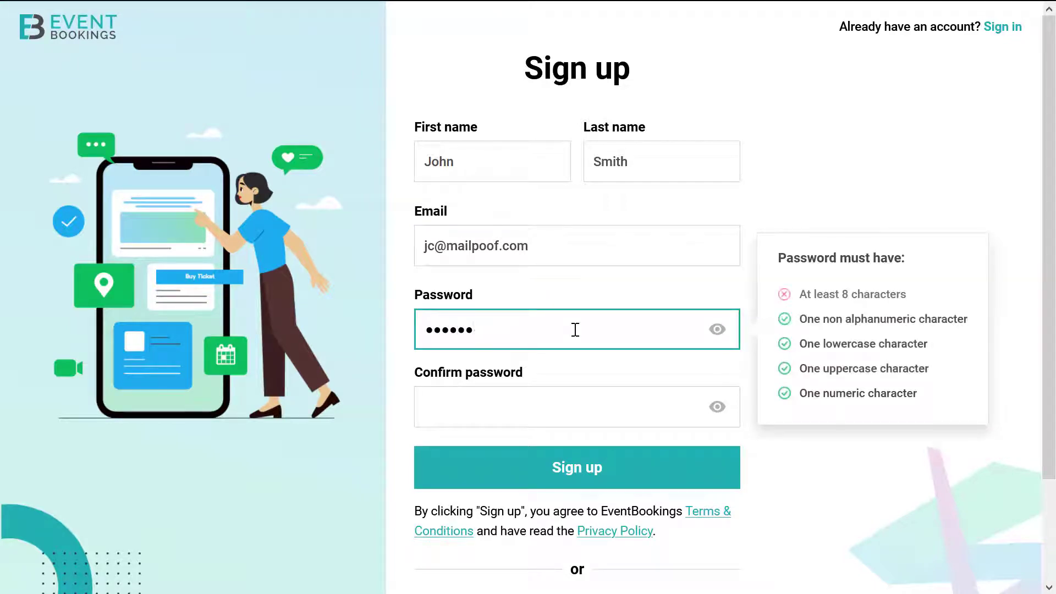
{"action": "left_click", "coordinate": [521, 401]}
{"action": "type", "text": "•••"}
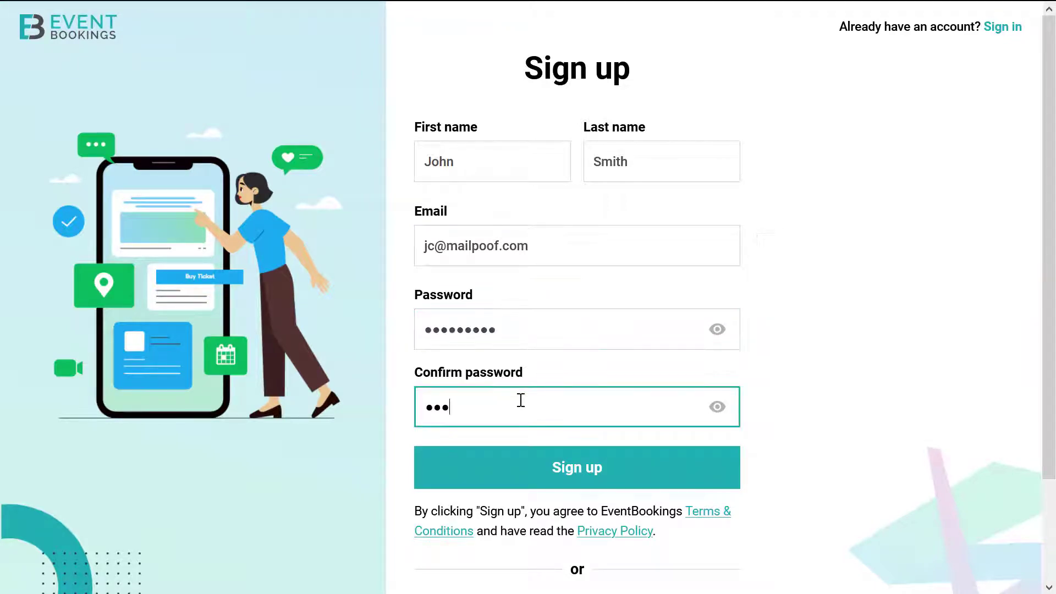
{"action": "type", "text": "••••"}
{"action": "left_click", "coordinate": [556, 462]}
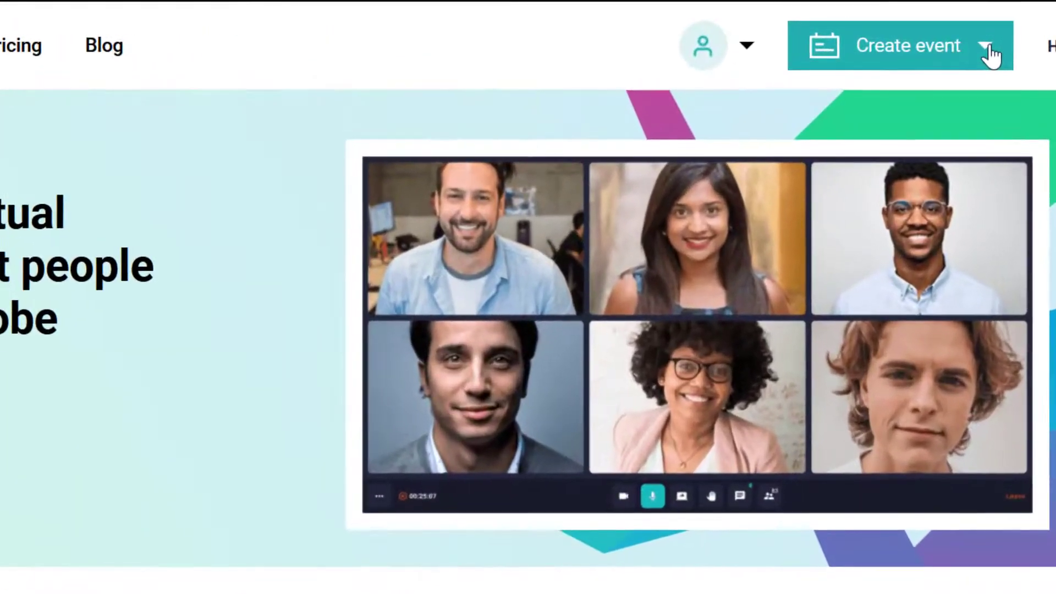
Choose Online Event from the Create event menu.
{"action": "left_click", "coordinate": [950, 31]}
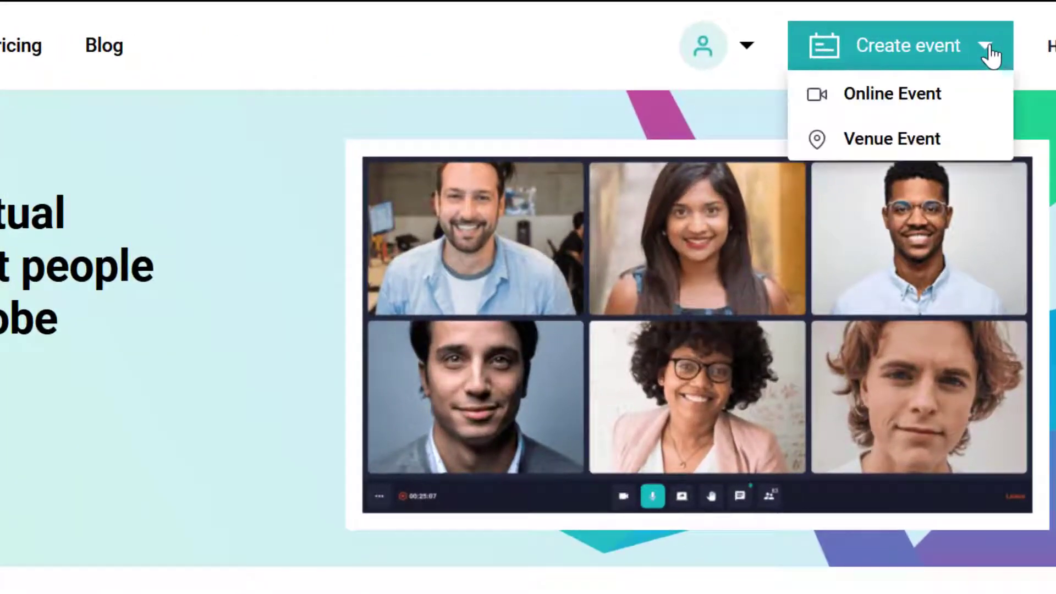
{"action": "left_click", "coordinate": [931, 103]}
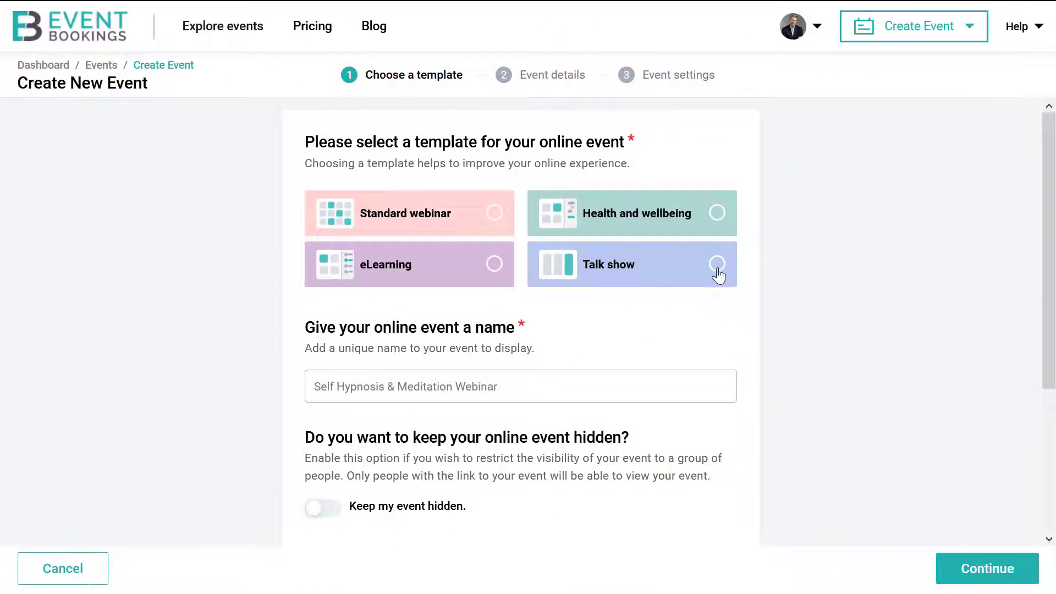
Pick the Talk show template and name the event 'Cyber Summit 2021'.
{"action": "left_click", "coordinate": [718, 275]}
{"action": "scroll", "coordinate": [625, 346], "scroll_direction": "down", "scroll_amount": 2}
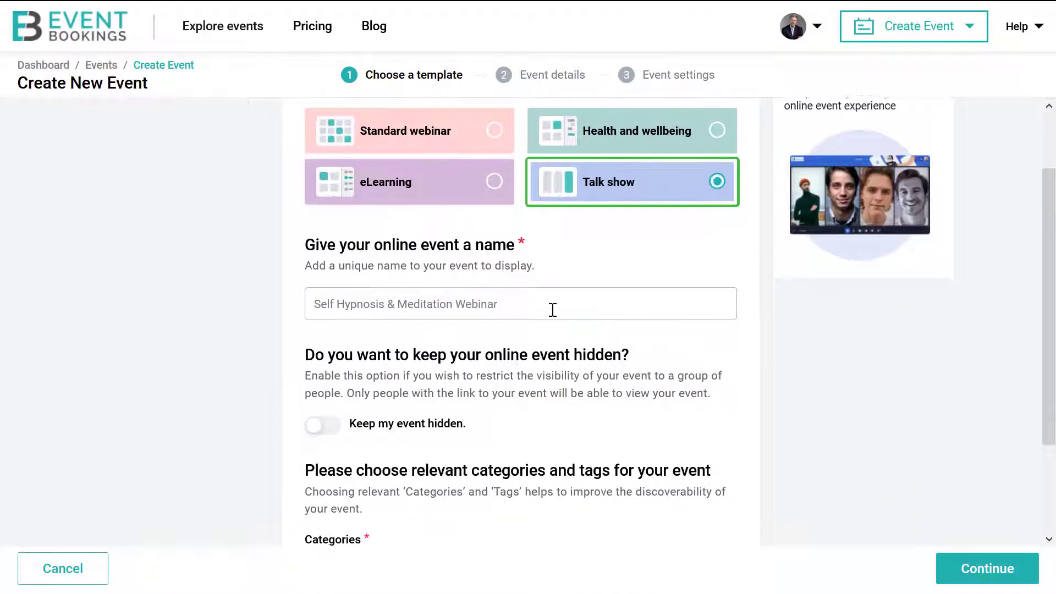
{"action": "left_click", "coordinate": [540, 309]}
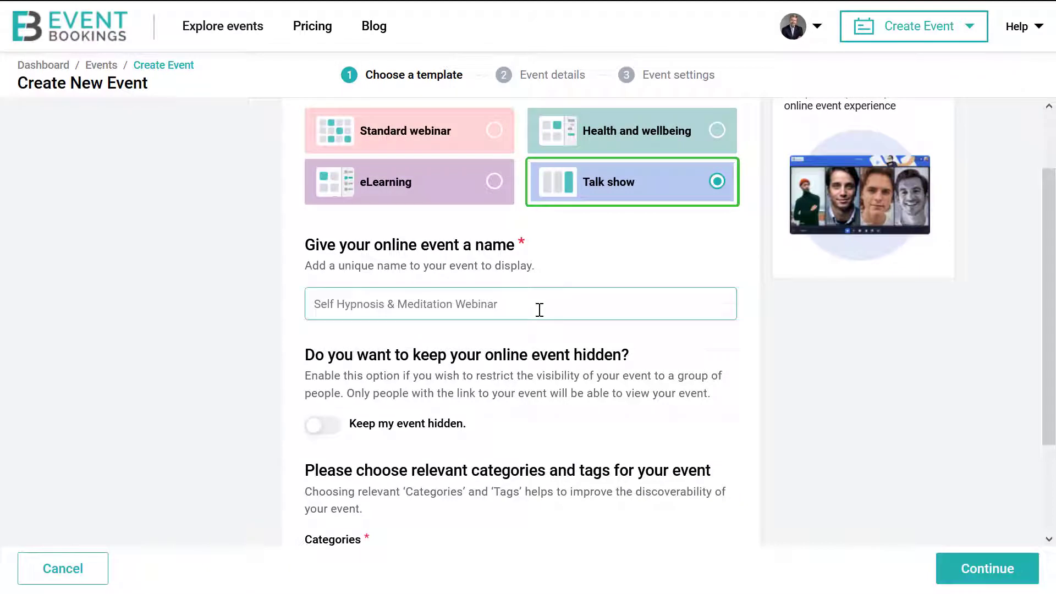
{"action": "type", "text": "Cyber Summit 2021"}
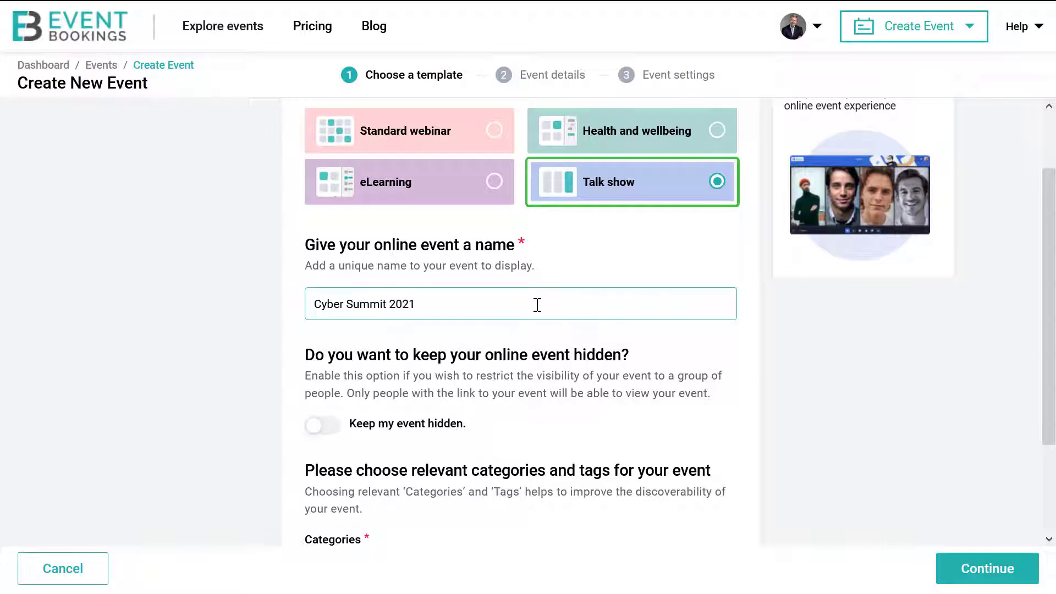
Toggle Keep my event hidden on and back off so the event stays public.
{"action": "scroll", "coordinate": [540, 309], "scroll_direction": "down", "scroll_amount": 3}
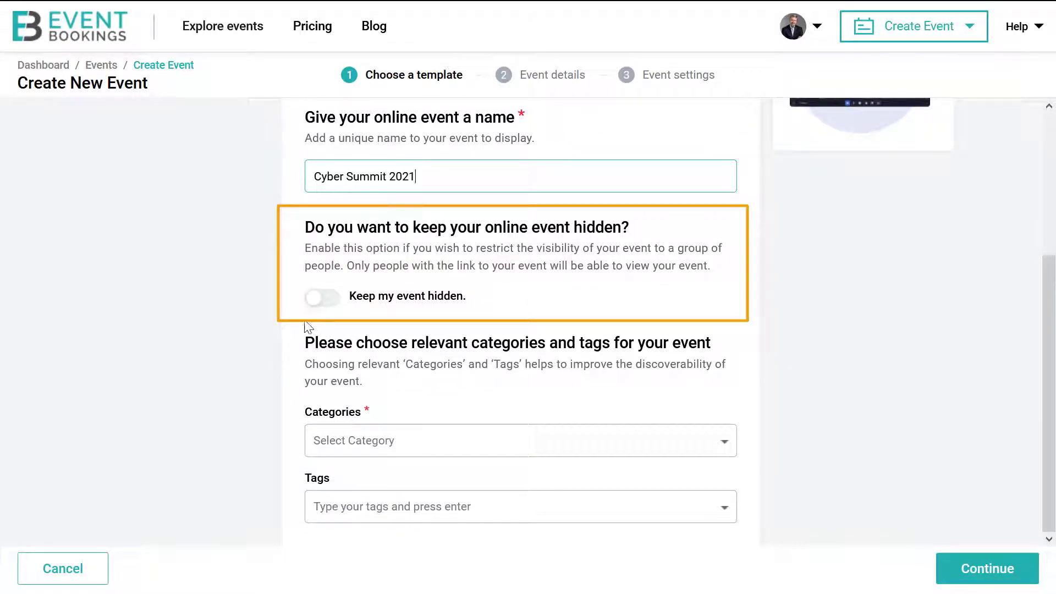
{"action": "left_click", "coordinate": [324, 298]}
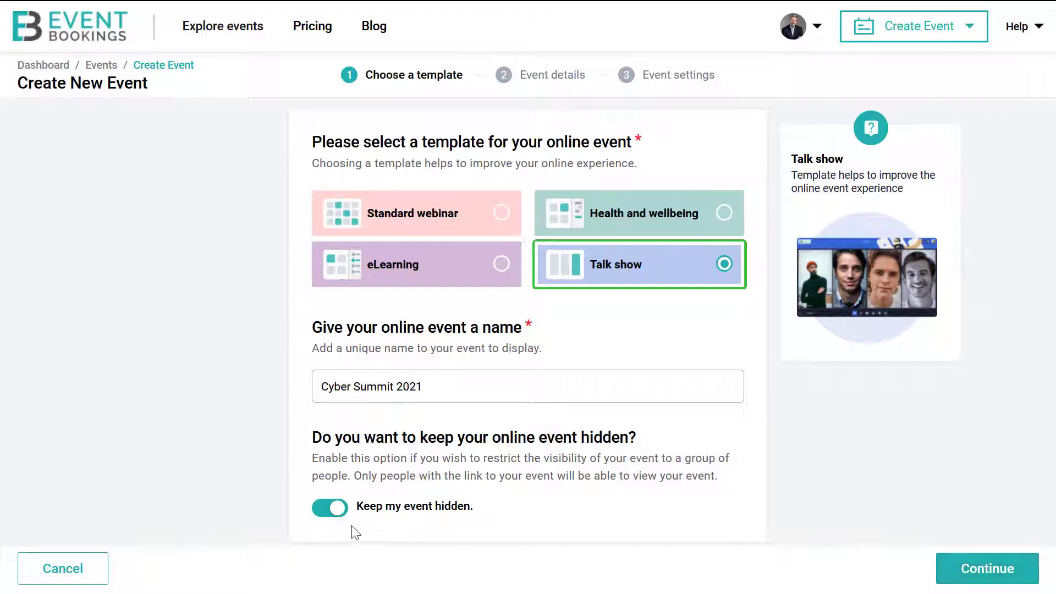
{"action": "left_click", "coordinate": [325, 511]}
{"action": "scroll", "coordinate": [406, 469], "scroll_direction": "down", "scroll_amount": 1}
{"action": "scroll", "coordinate": [408, 471], "scroll_direction": "down", "scroll_amount": 3}
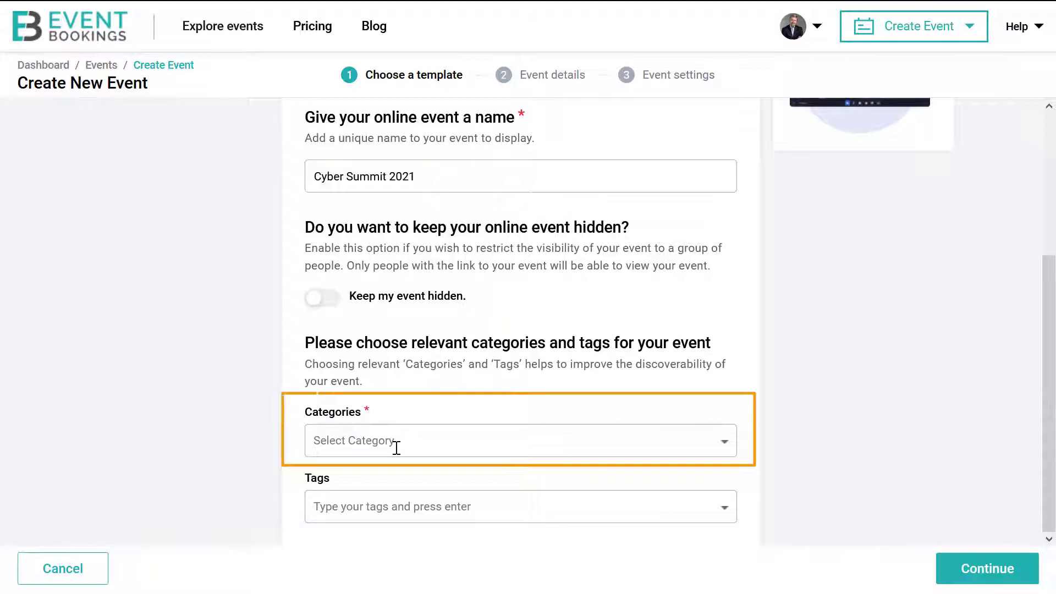
Add categories Science and Technology and Technology, tags motivational and teen, then continue.
{"action": "left_click", "coordinate": [396, 447]}
{"action": "type", "text": "Sc"}
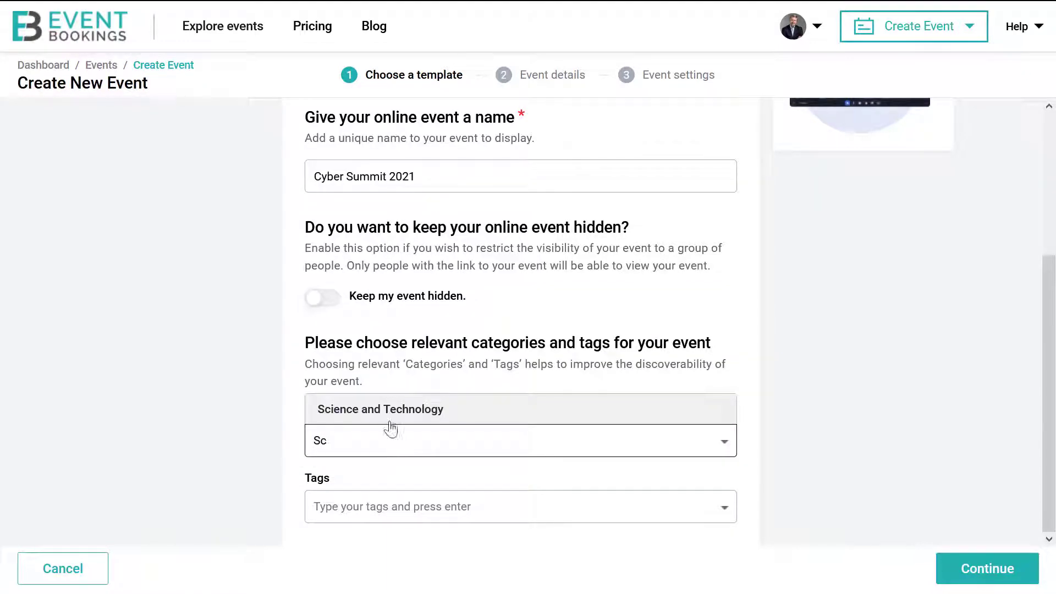
{"action": "left_click", "coordinate": [391, 422]}
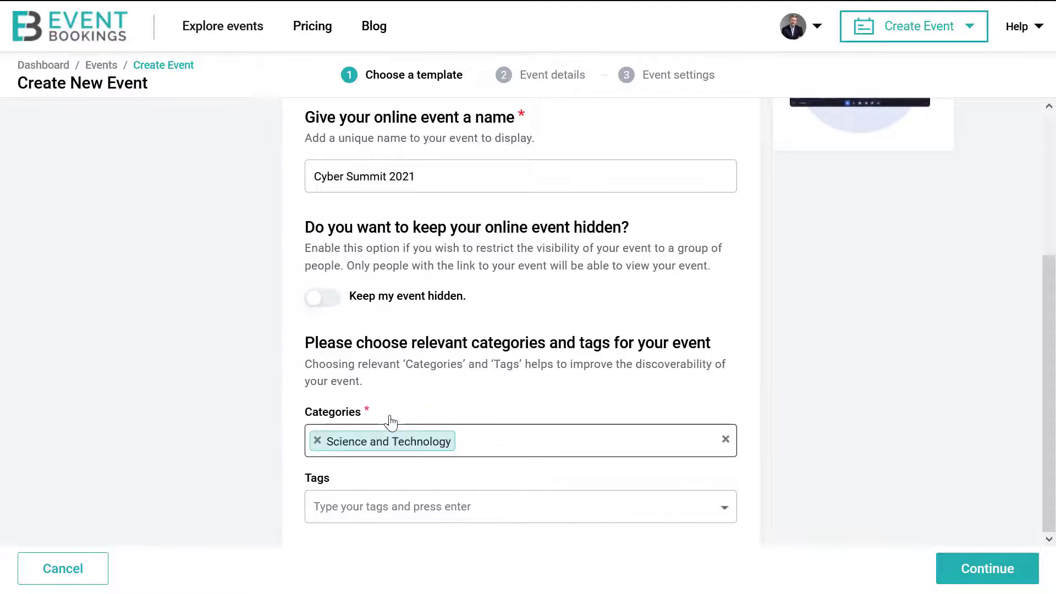
{"action": "type", "text": "S"}
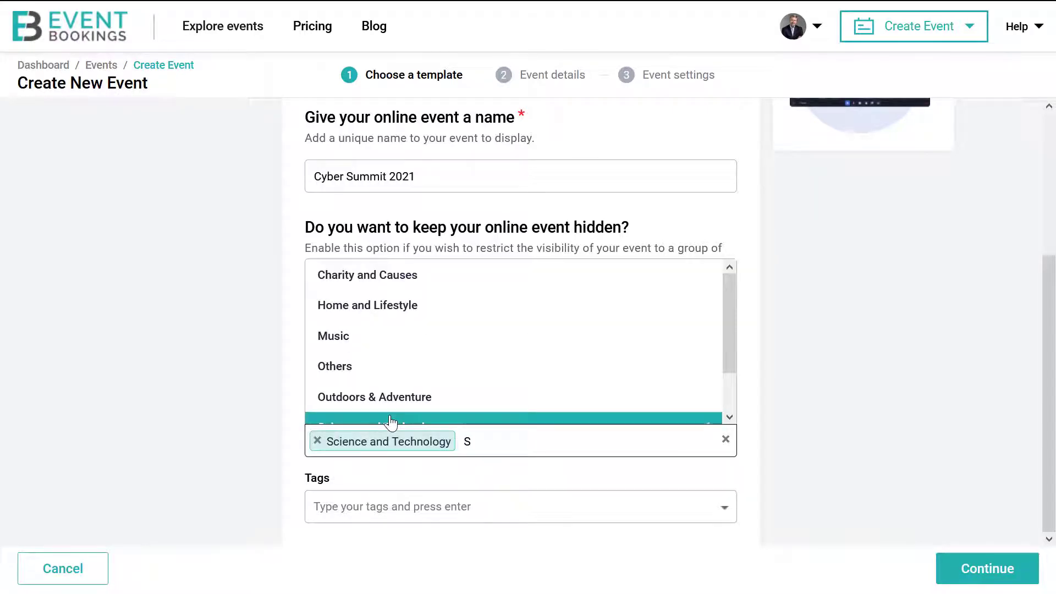
{"action": "key", "text": "BackSpace"}
{"action": "type", "text": "te"}
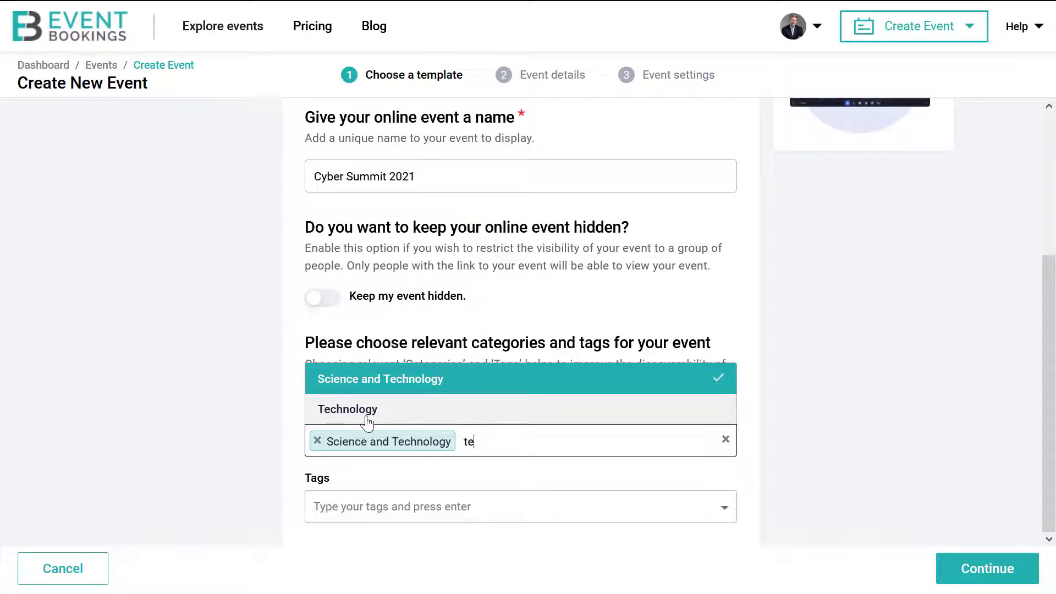
{"action": "left_click", "coordinate": [366, 418]}
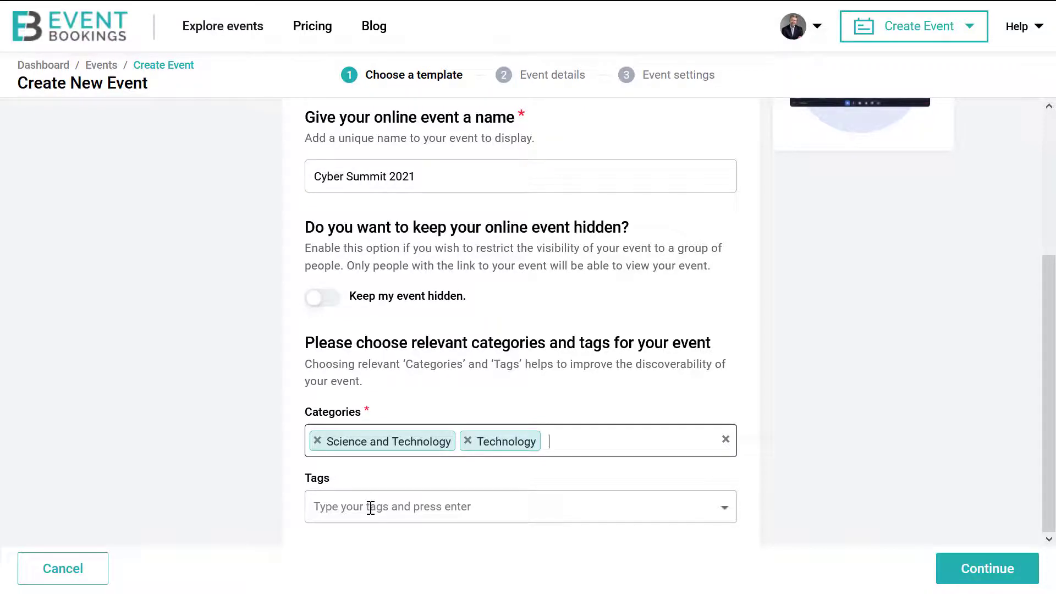
{"action": "left_click", "coordinate": [370, 507]}
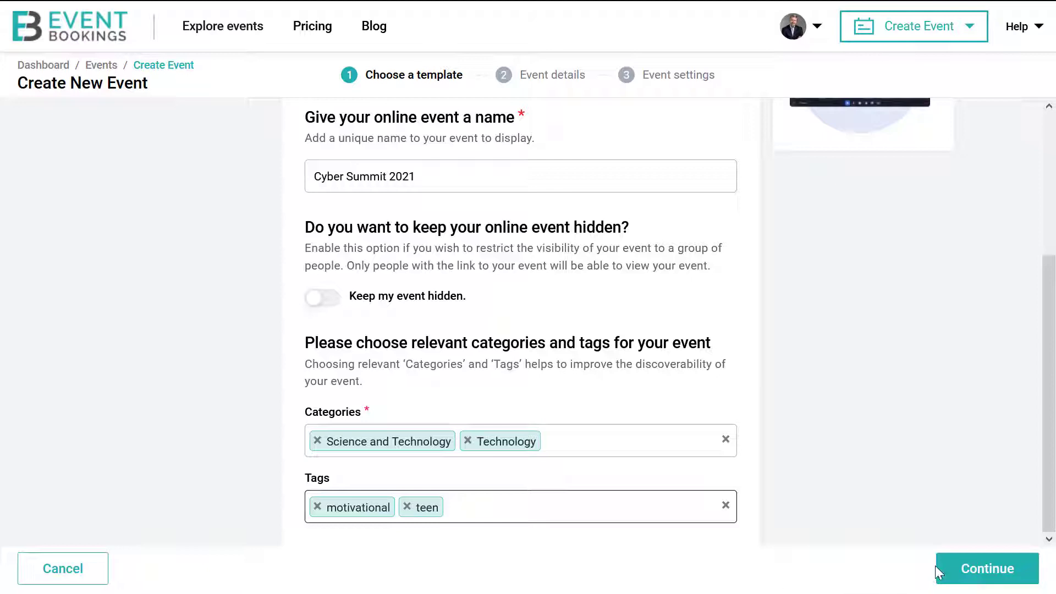
{"action": "left_click", "coordinate": [963, 578]}
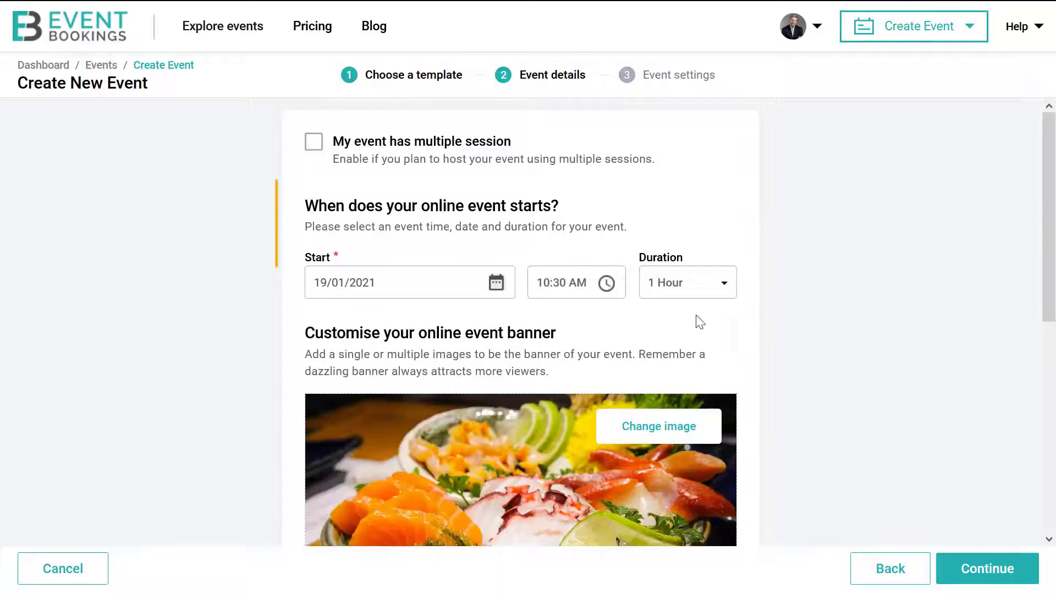
Set the start to 31/01/2021 at 12:00 AM with a duration of 1 Hour 30 Minutes.
{"action": "left_click", "coordinate": [495, 283]}
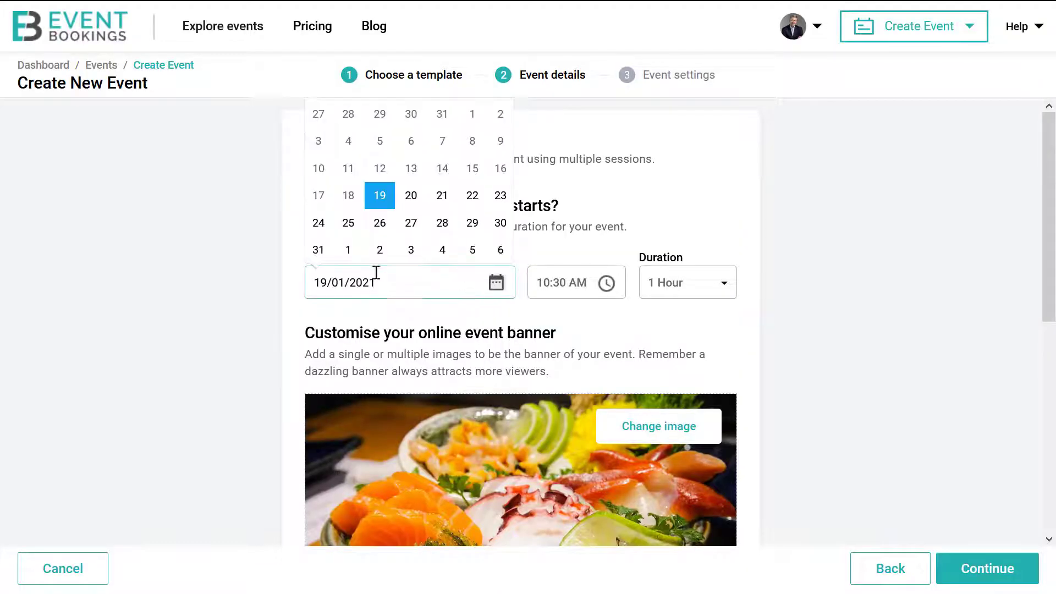
{"action": "left_click", "coordinate": [318, 251]}
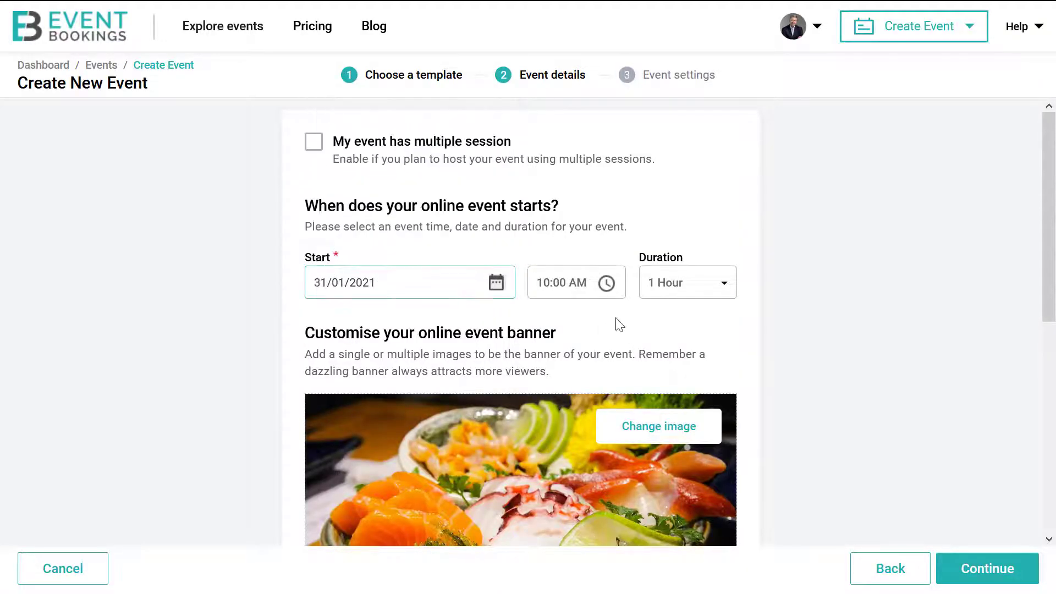
{"action": "left_click", "coordinate": [605, 289]}
{"action": "left_click", "coordinate": [577, 177]}
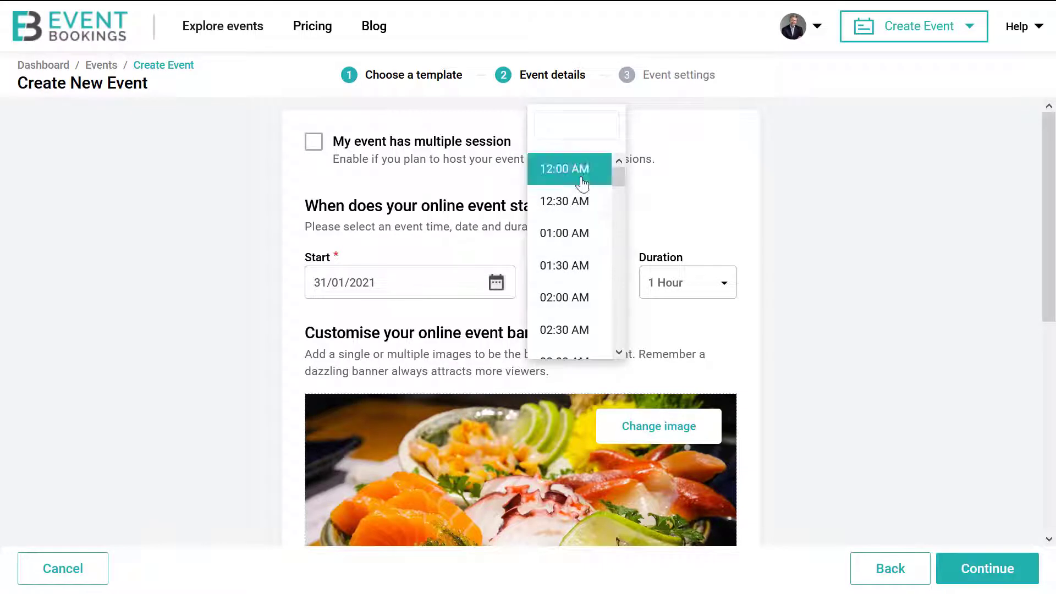
{"action": "left_click", "coordinate": [724, 289]}
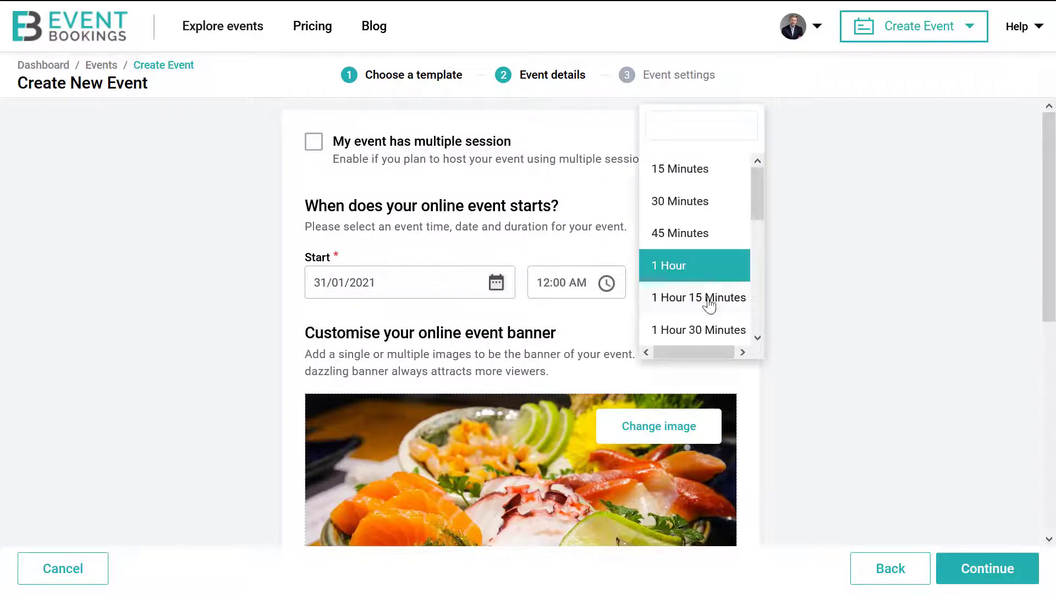
{"action": "left_click", "coordinate": [704, 330]}
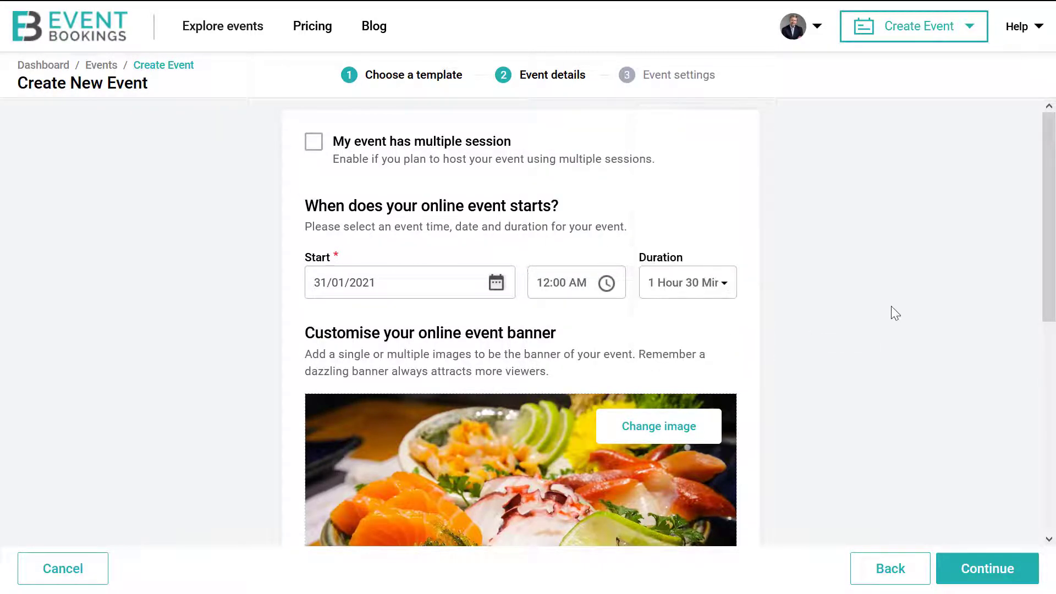
{"action": "scroll", "coordinate": [895, 313], "scroll_direction": "down", "scroll_amount": 3}
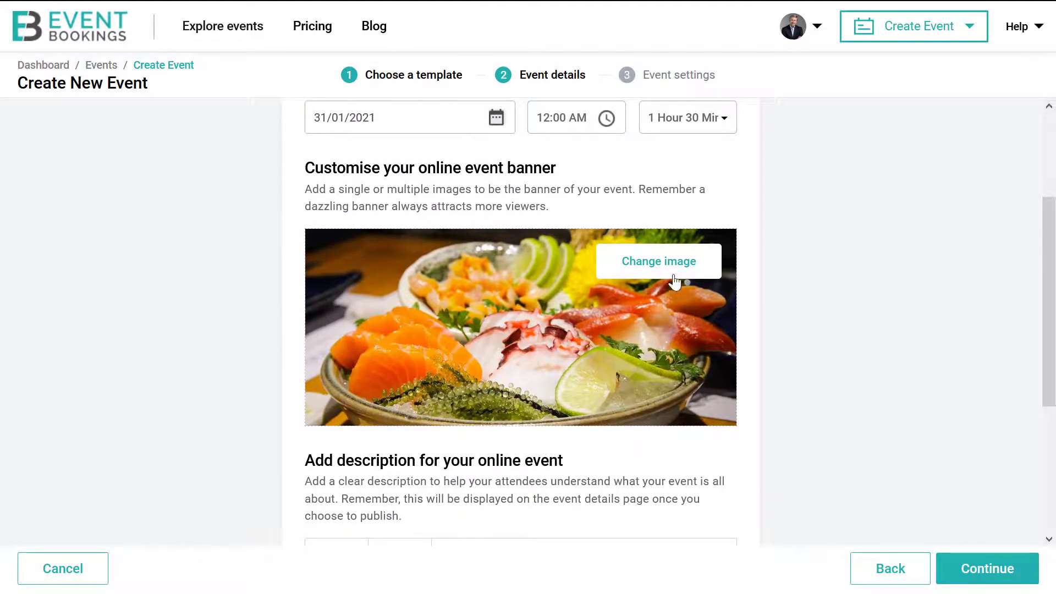
Replace the food banner with the uploaded TLA_WEBDESIGN_EVENTS-BANNER.jpg image.
{"action": "left_click", "coordinate": [669, 273]}
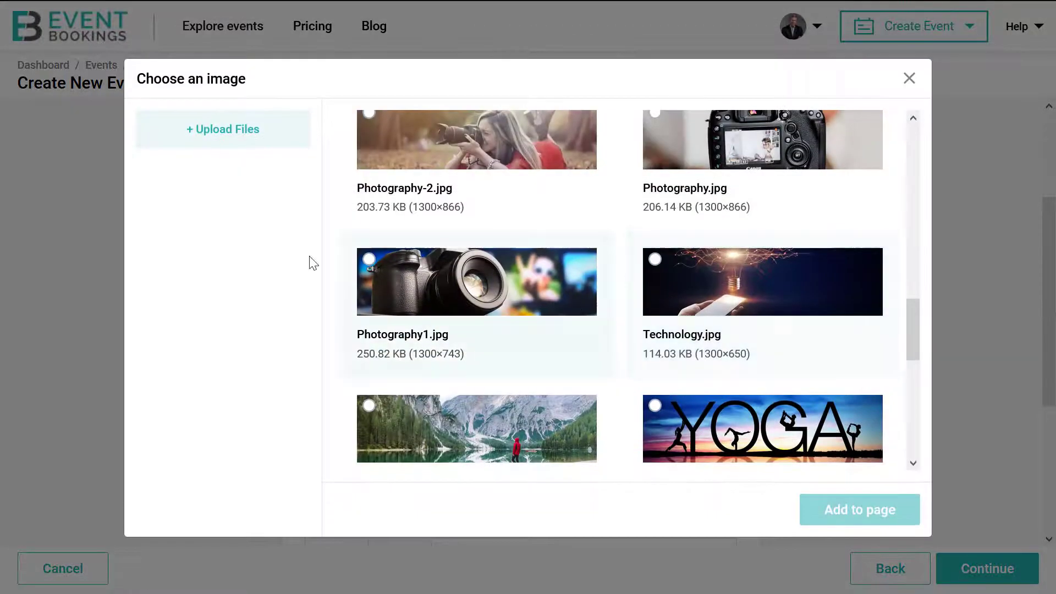
{"action": "left_click", "coordinate": [243, 146]}
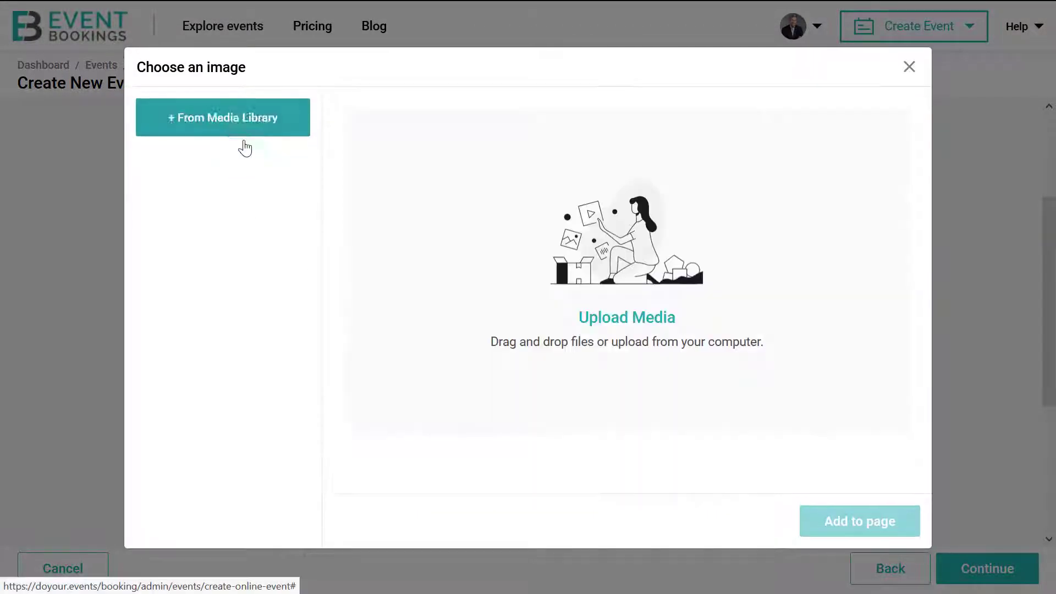
{"action": "left_click", "coordinate": [623, 318]}
{"action": "left_click", "coordinate": [268, 260]}
{"action": "left_click", "coordinate": [393, 368]}
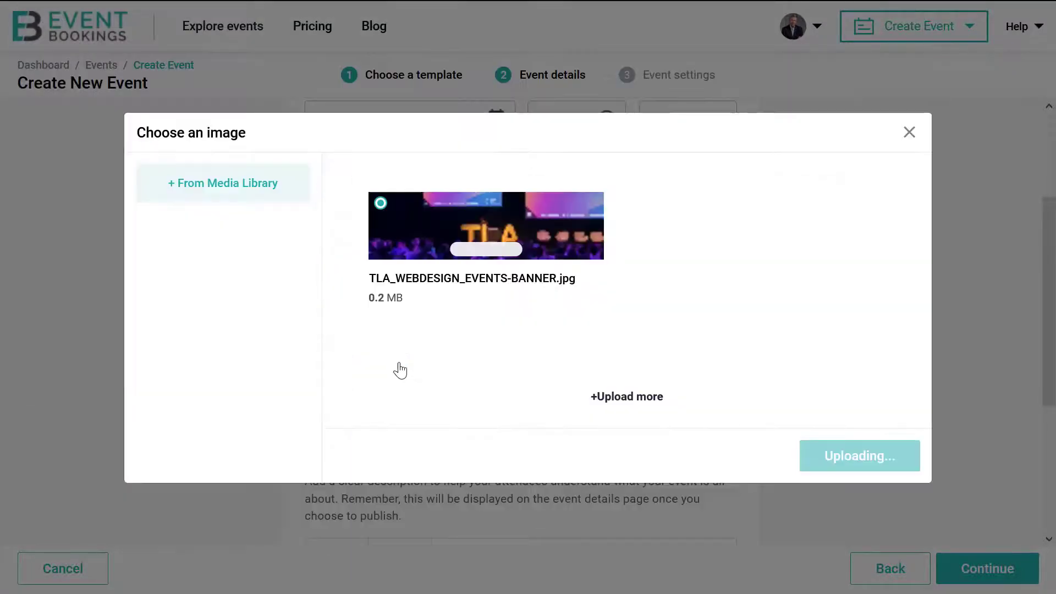
{"action": "left_click", "coordinate": [837, 461]}
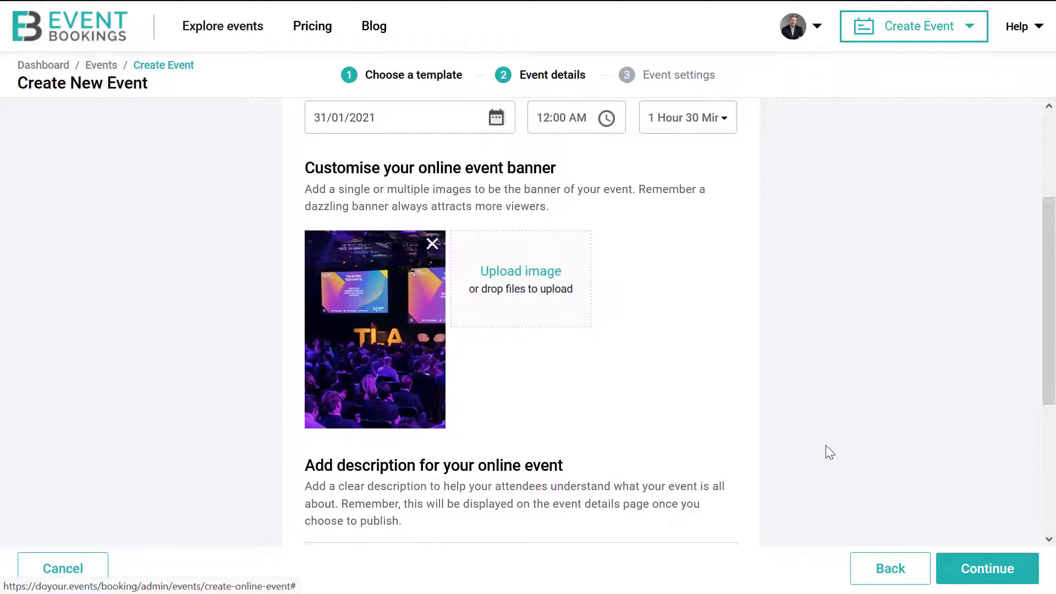
Add Technology.jpg and eLearning 1.jpg from the media library as further banner images.
{"action": "left_click", "coordinate": [517, 287]}
{"action": "left_click", "coordinate": [231, 140]}
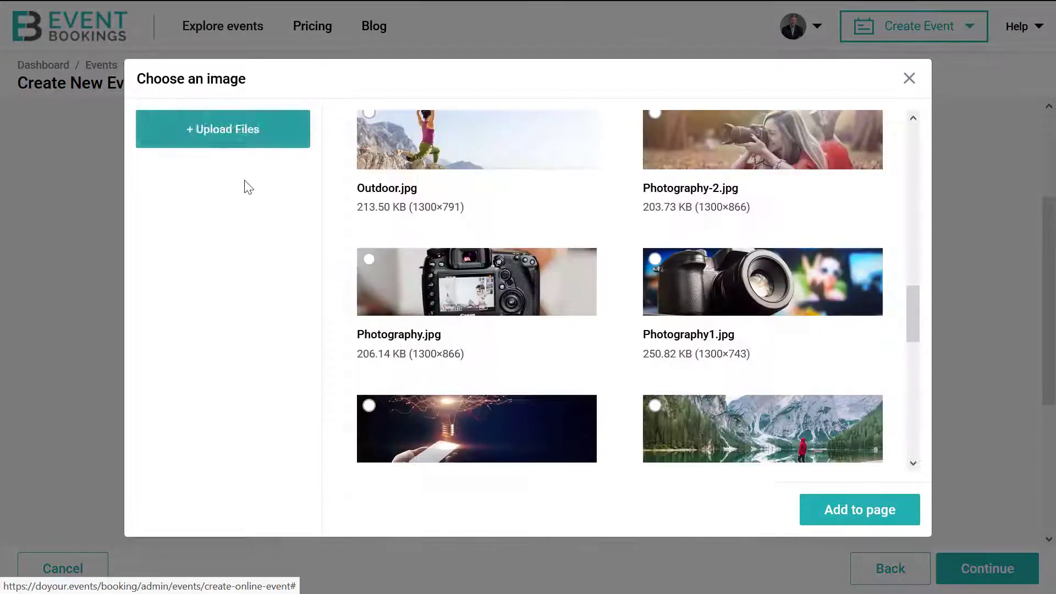
{"action": "scroll", "coordinate": [633, 330], "scroll_direction": "down", "scroll_amount": 2}
{"action": "left_click", "coordinate": [369, 323]}
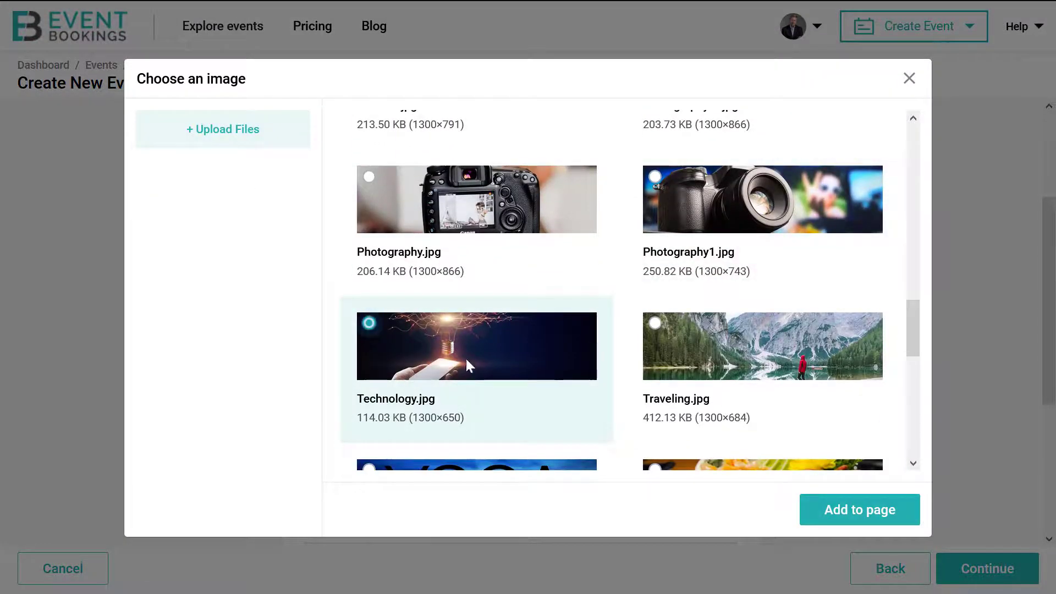
{"action": "left_click", "coordinate": [884, 512]}
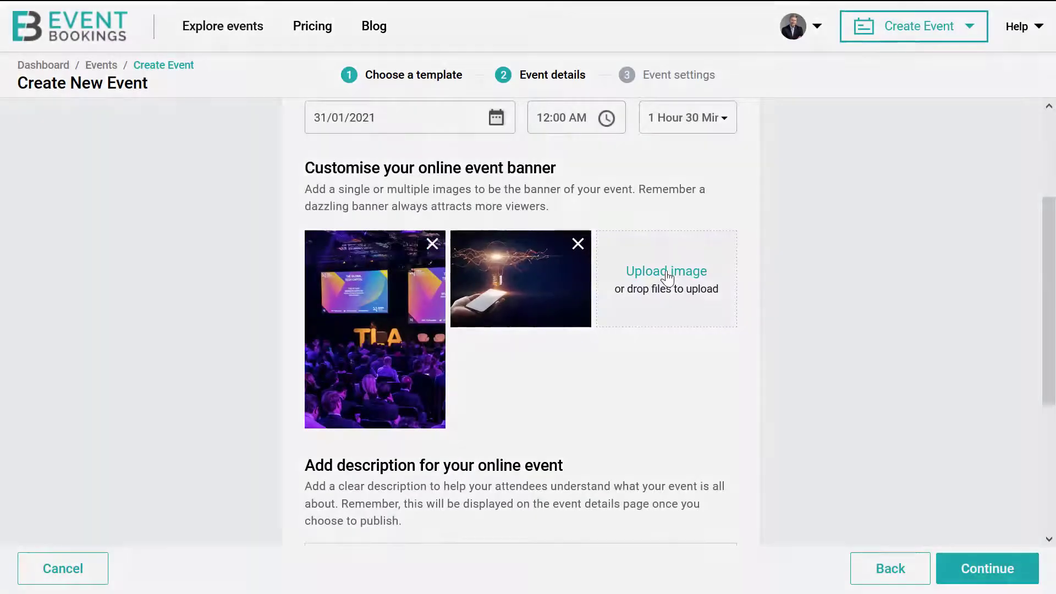
{"action": "left_click", "coordinate": [667, 274]}
{"action": "scroll", "coordinate": [636, 297], "scroll_direction": "down", "scroll_amount": 6}
{"action": "left_click", "coordinate": [371, 209]}
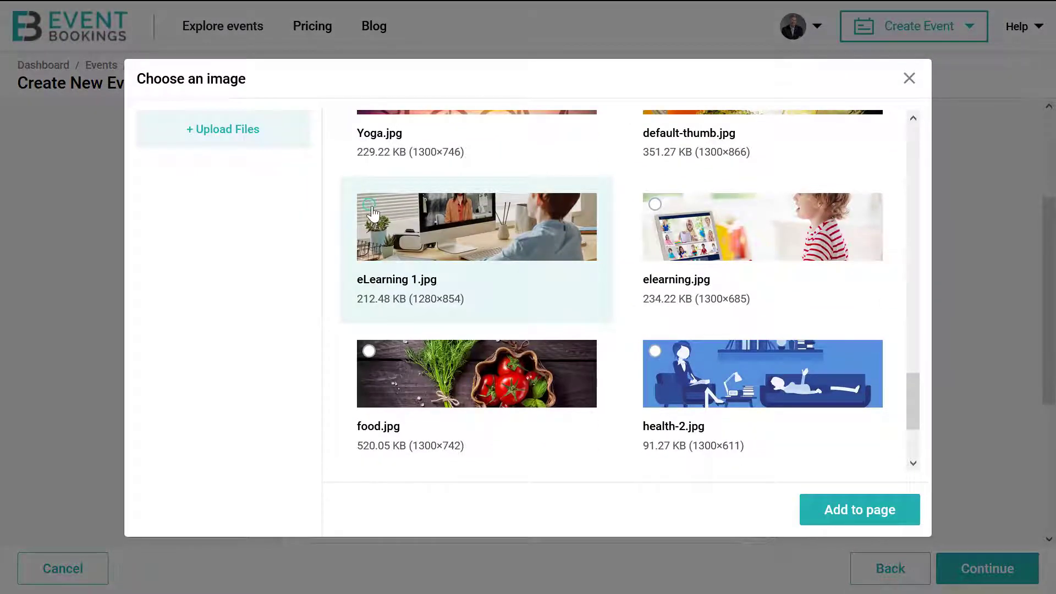
{"action": "left_click", "coordinate": [886, 517]}
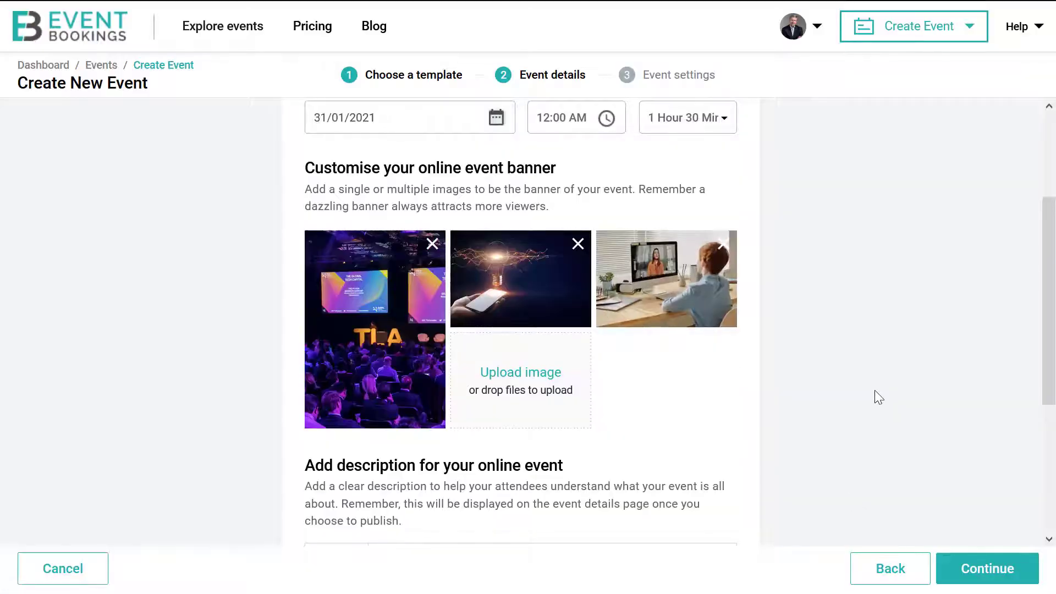
{"action": "scroll", "coordinate": [874, 391], "scroll_direction": "down", "scroll_amount": 5}
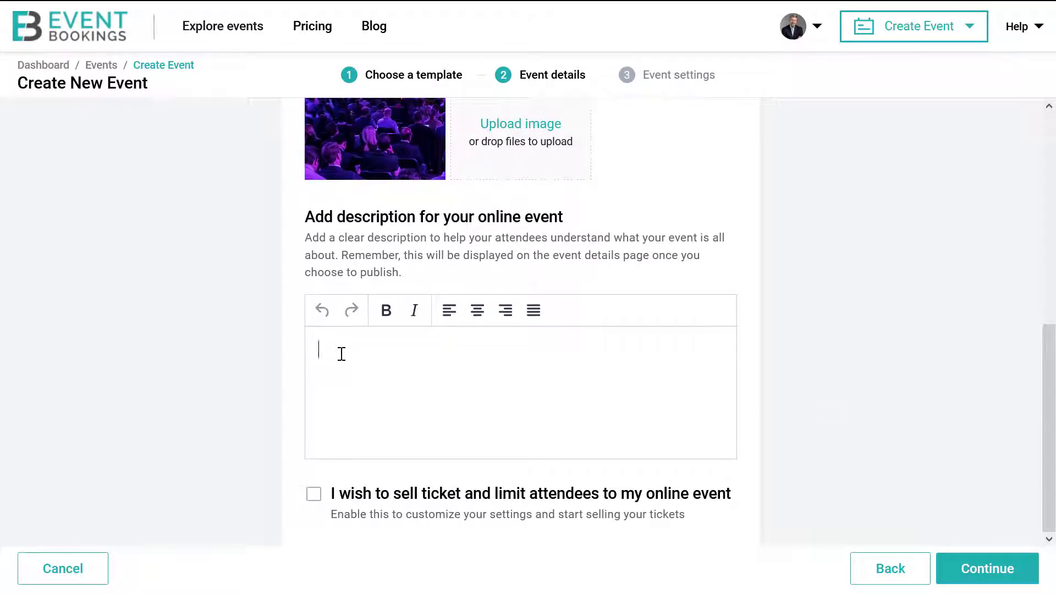
Paste the prepared description about innovation in 2021 and joining the Cyber Summit 2021 webinar.
{"action": "key", "text": "ctrl+v"}
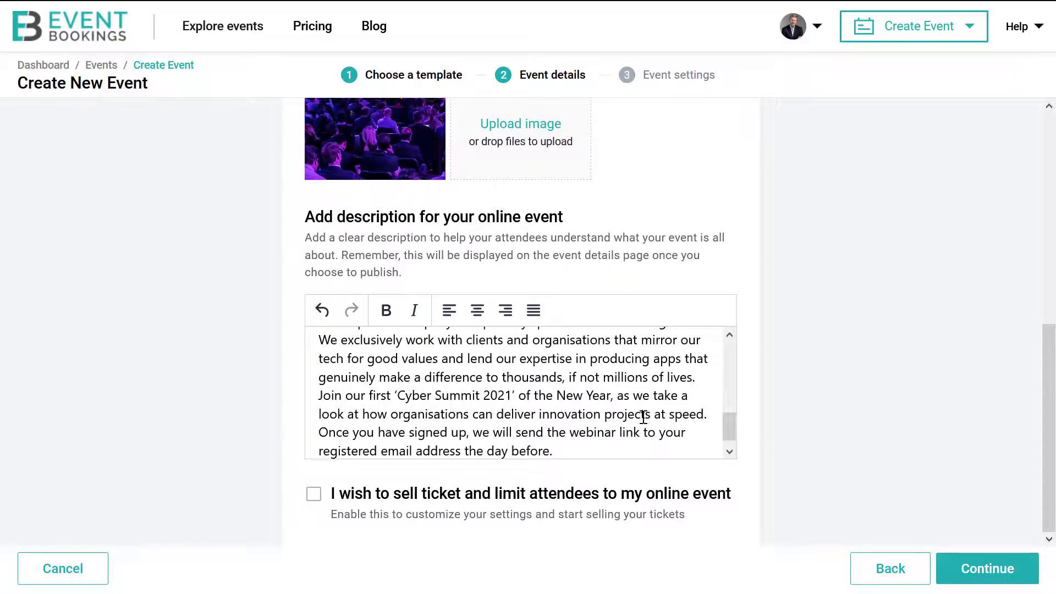
{"action": "left_click_drag", "start_coordinate": [727, 427], "coordinate": [726, 351]}
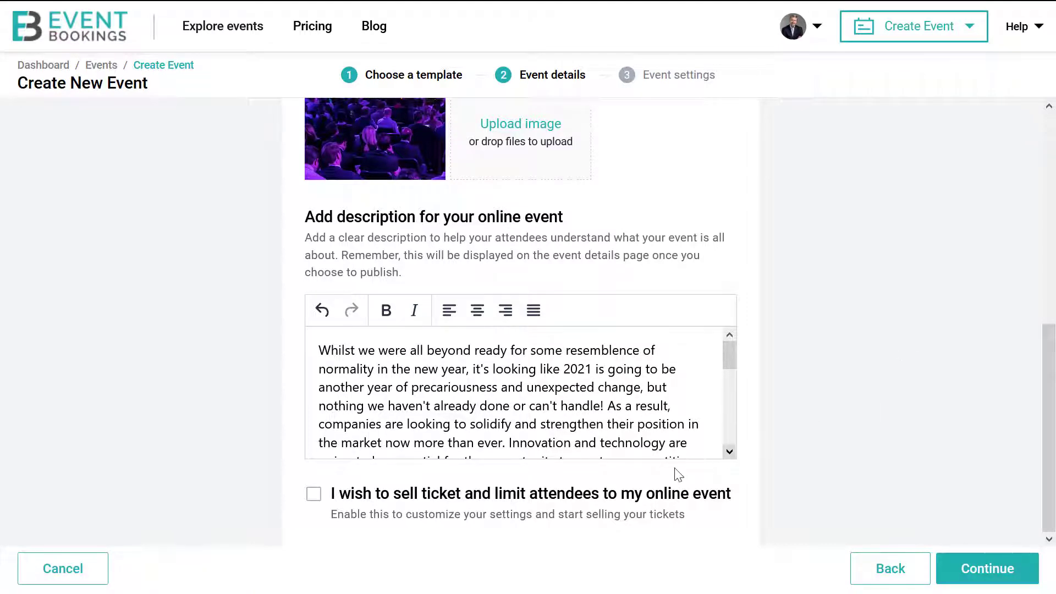
Enable ticket selling at a price of 5 AUD with a maximum of 50 attendees.
{"action": "left_click", "coordinate": [313, 496]}
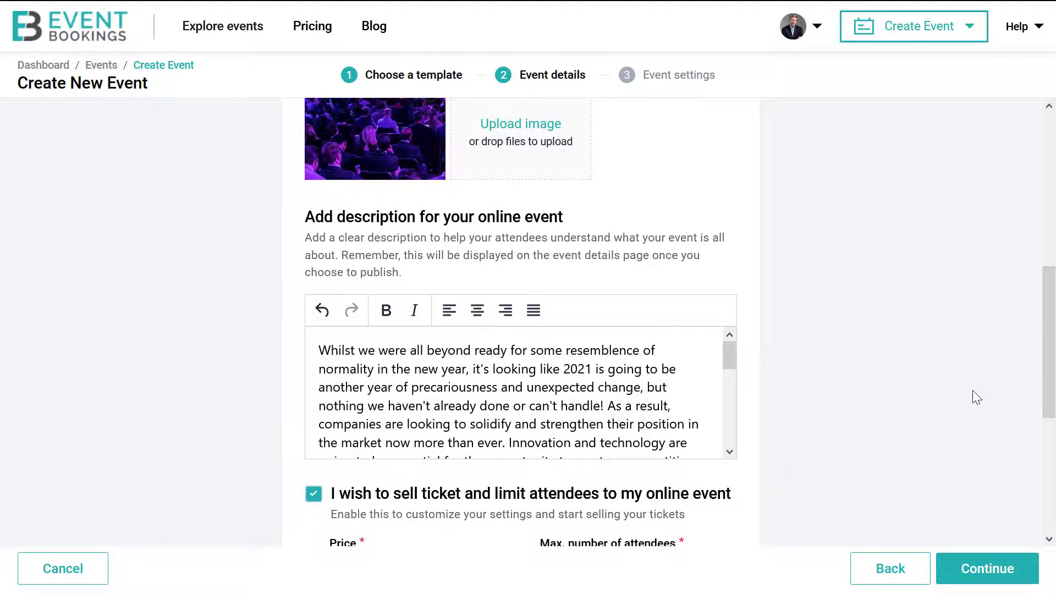
{"action": "scroll", "coordinate": [972, 391], "scroll_direction": "down", "scroll_amount": 4}
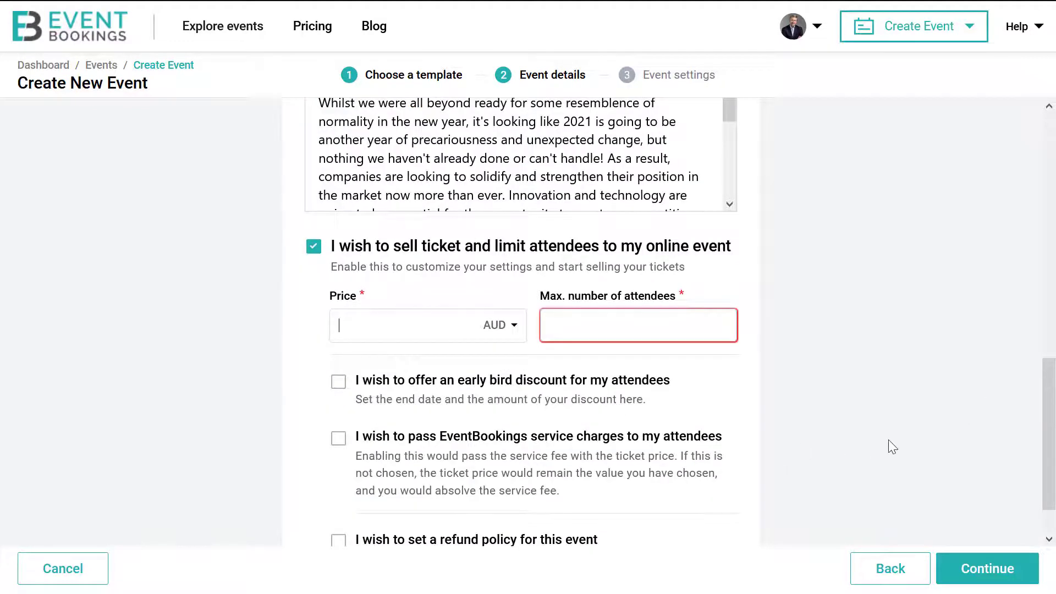
{"action": "type", "text": "5"}
{"action": "left_click", "coordinate": [705, 329]}
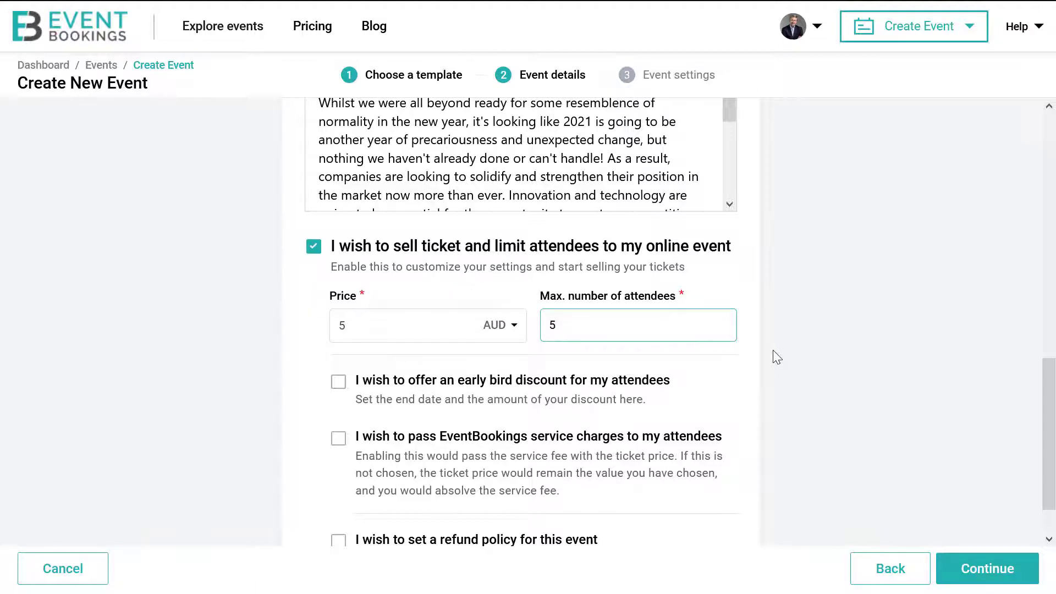
{"action": "type", "text": "50"}
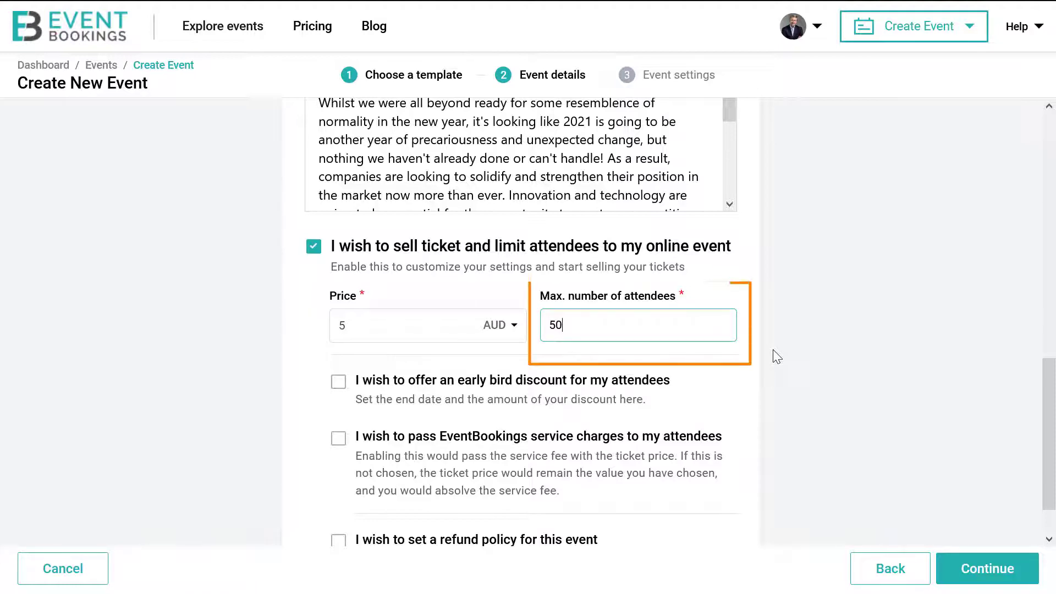
{"action": "scroll", "coordinate": [773, 349], "scroll_direction": "down", "scroll_amount": 1}
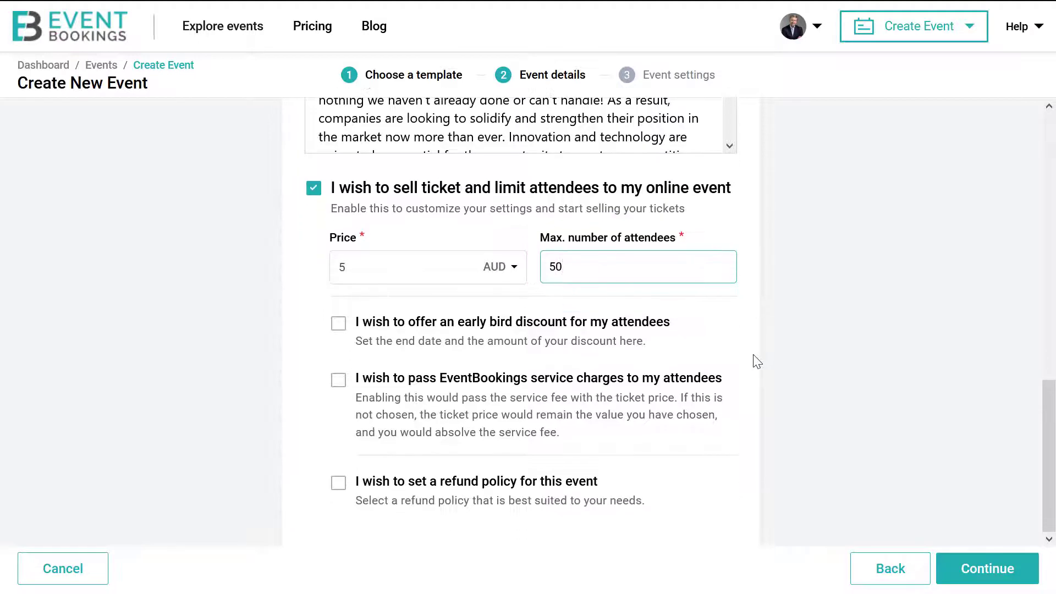
Add an early bird discount of fixed $2, with the promotion ending 19/01/2021.
{"action": "left_click", "coordinate": [338, 324]}
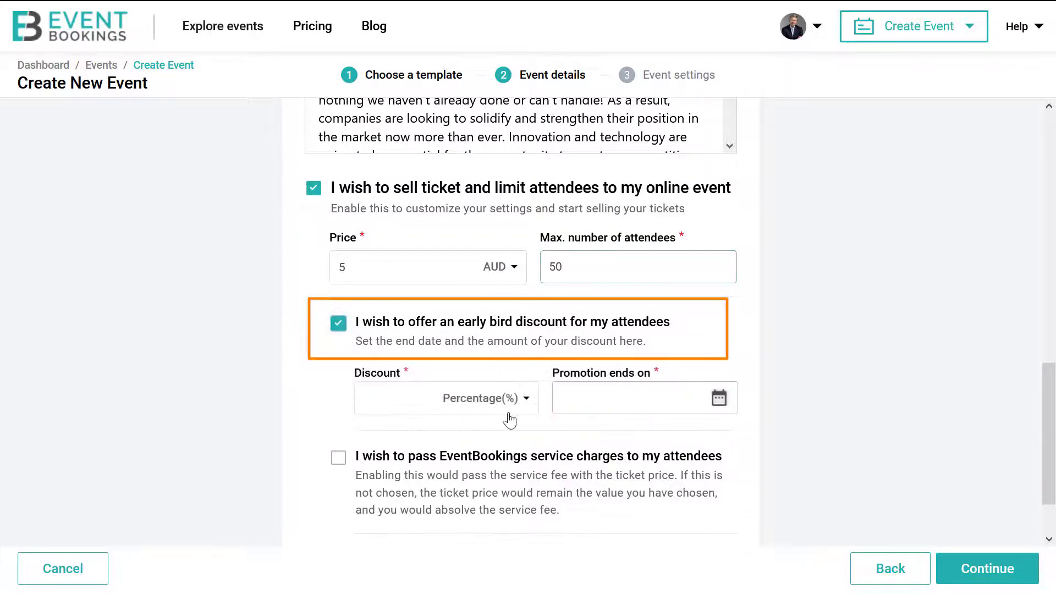
{"action": "left_click", "coordinate": [523, 400]}
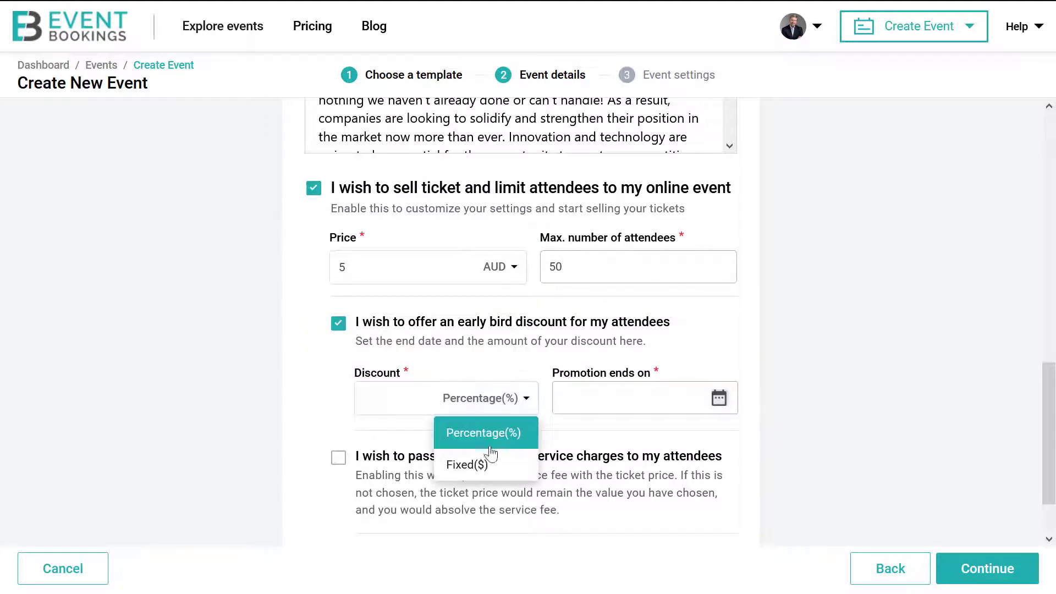
{"action": "left_click", "coordinate": [475, 467]}
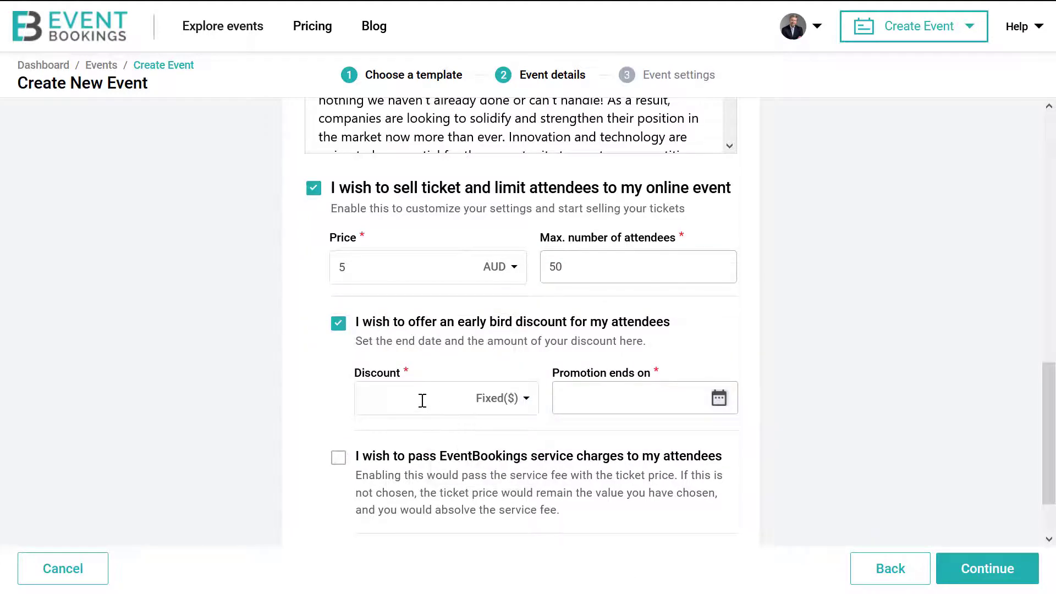
{"action": "type", "text": "2"}
{"action": "left_click", "coordinate": [719, 400]}
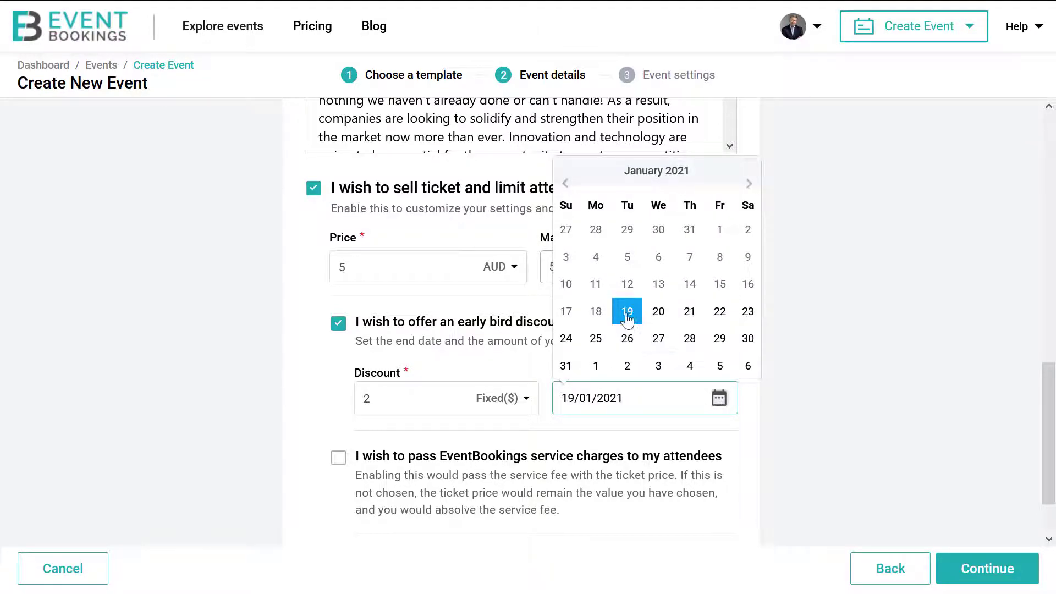
{"action": "left_click", "coordinate": [627, 311]}
{"action": "left_click", "coordinate": [909, 367]}
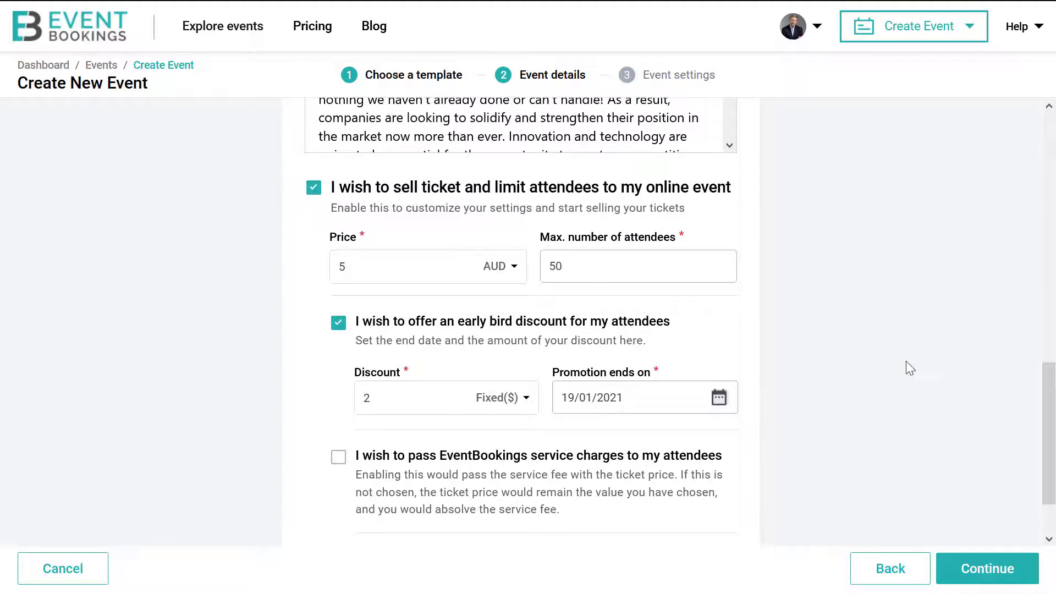
{"action": "scroll", "coordinate": [909, 367], "scroll_direction": "down", "scroll_amount": 2}
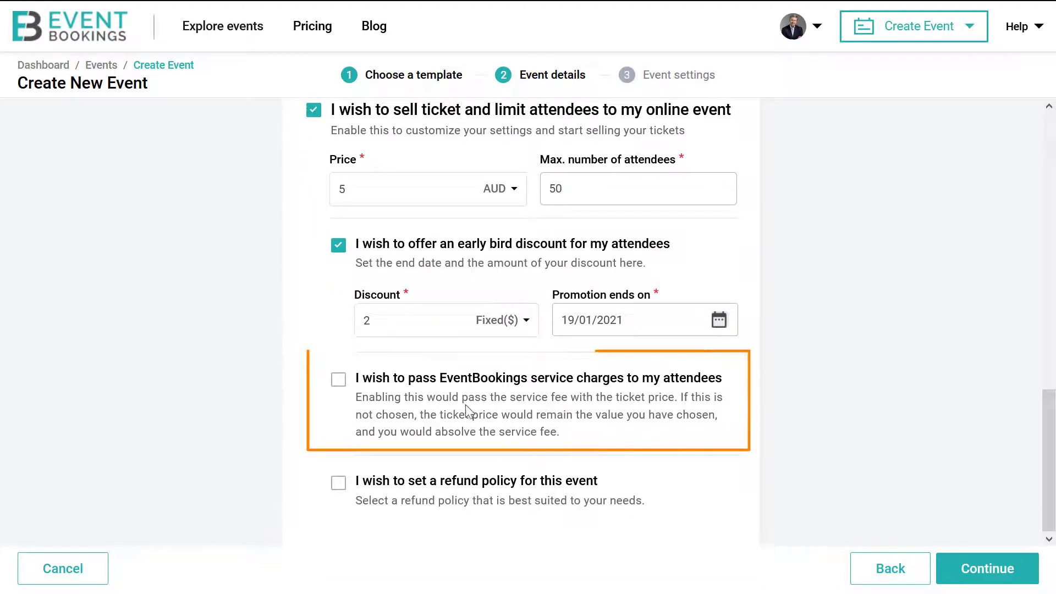
Pass service charges on to attendees and set the refund policy to 'Not specified'.
{"action": "left_click", "coordinate": [340, 381]}
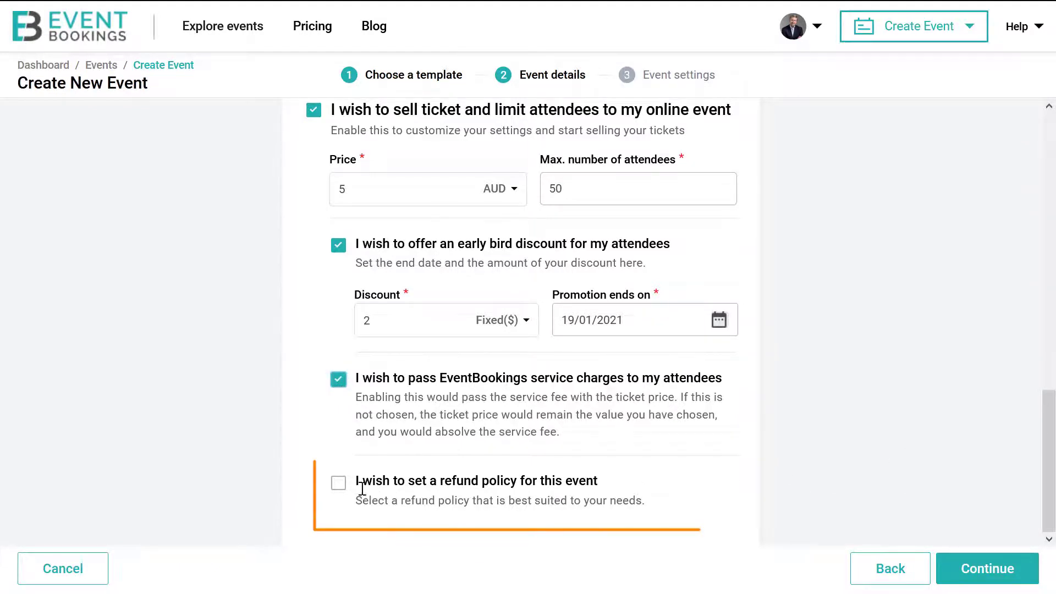
{"action": "left_click", "coordinate": [338, 485]}
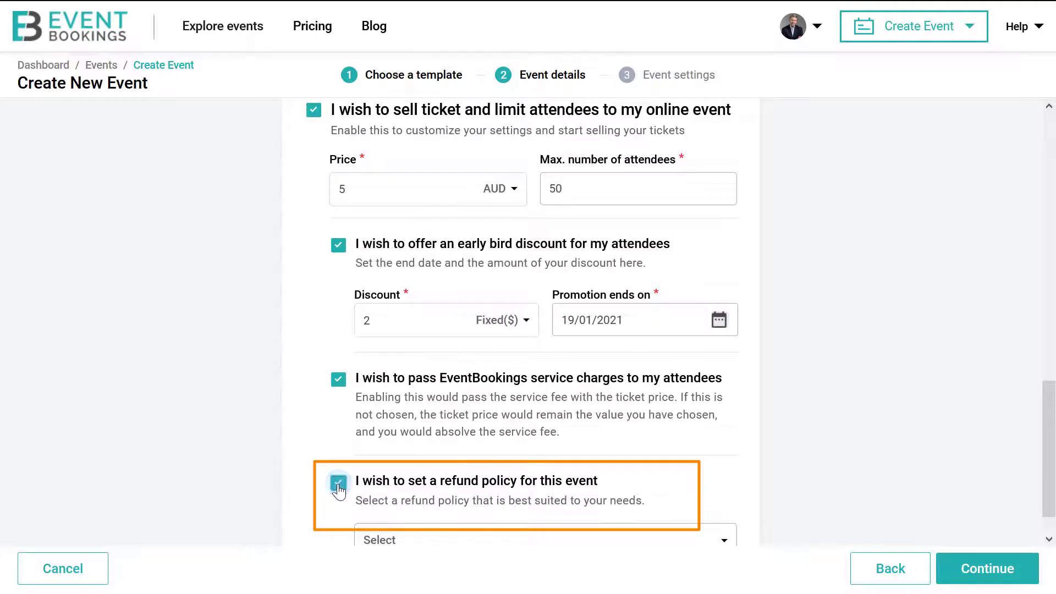
{"action": "scroll", "coordinate": [748, 491], "scroll_direction": "down", "scroll_amount": 1}
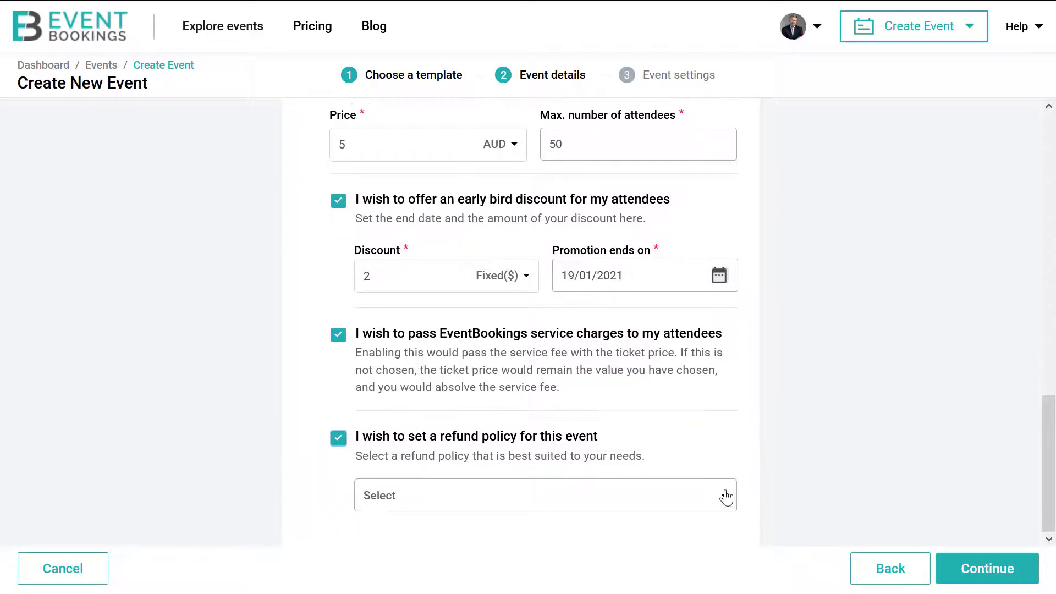
{"action": "left_click", "coordinate": [726, 497]}
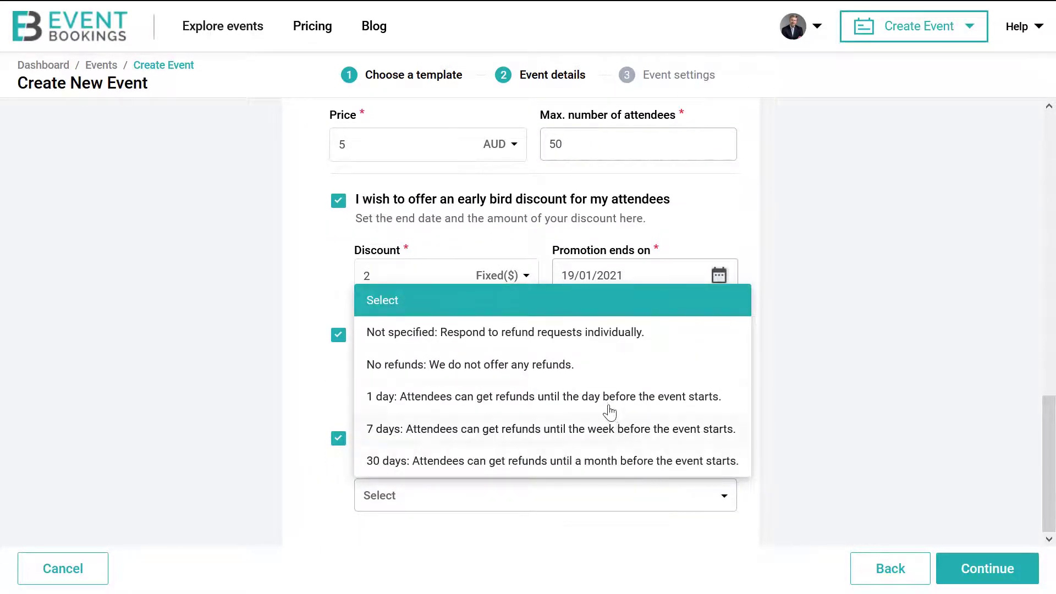
{"action": "left_click", "coordinate": [597, 345]}
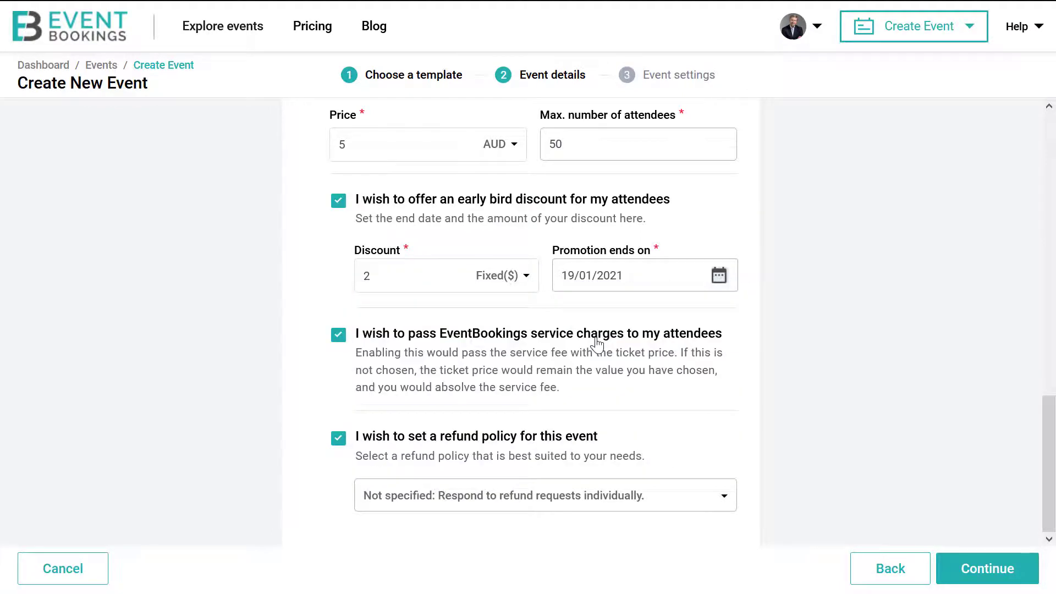
{"action": "left_click", "coordinate": [957, 580]}
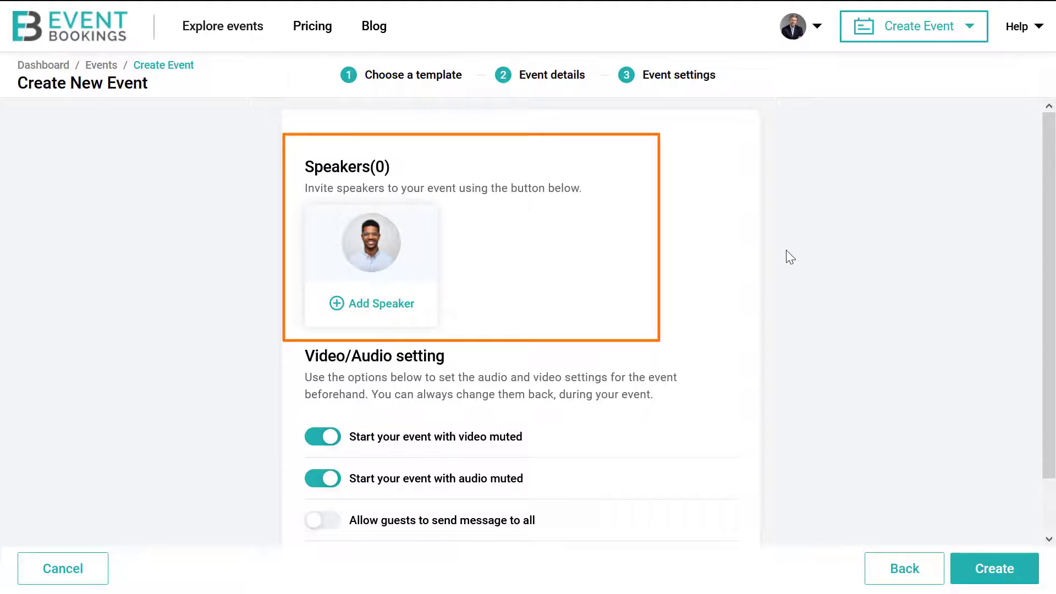
Turn on 'Allow guests to send message to all' and 'Allow guests to unmute audio & video'.
{"action": "scroll", "coordinate": [791, 257], "scroll_direction": "down", "scroll_amount": 2}
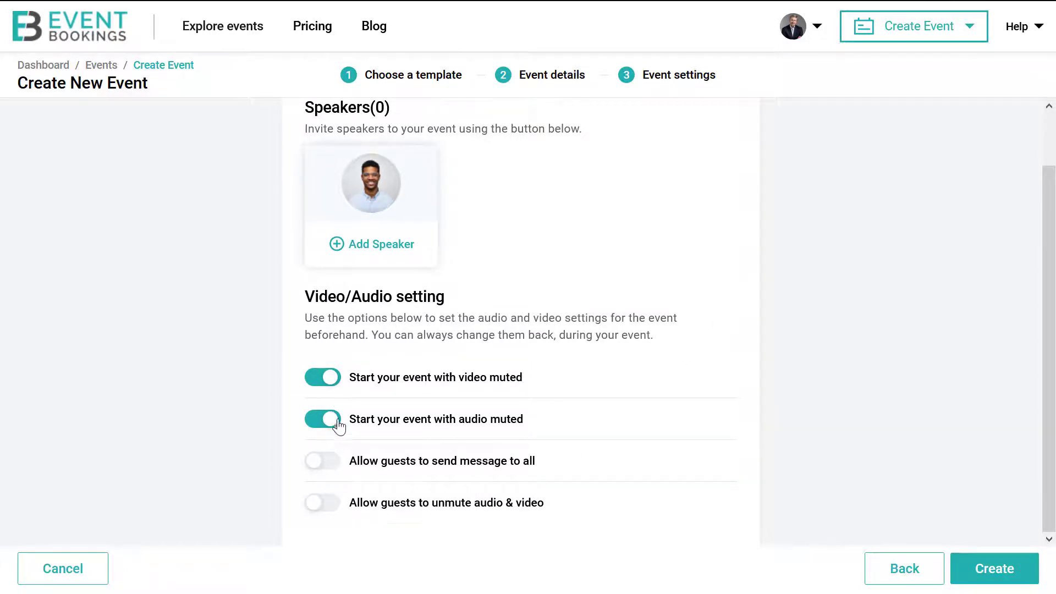
{"action": "left_click", "coordinate": [331, 471]}
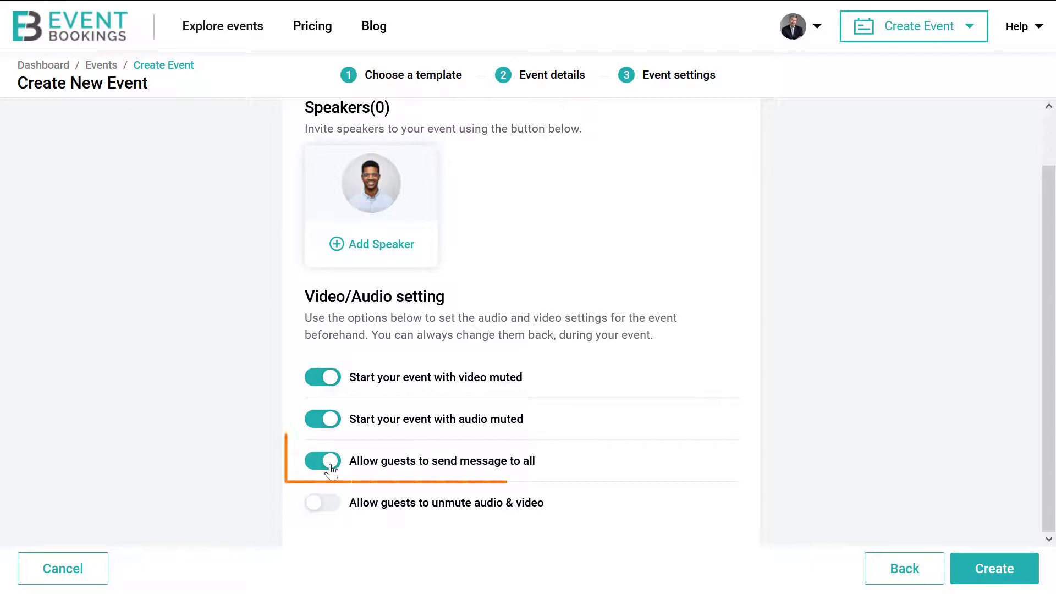
{"action": "left_click", "coordinate": [332, 510]}
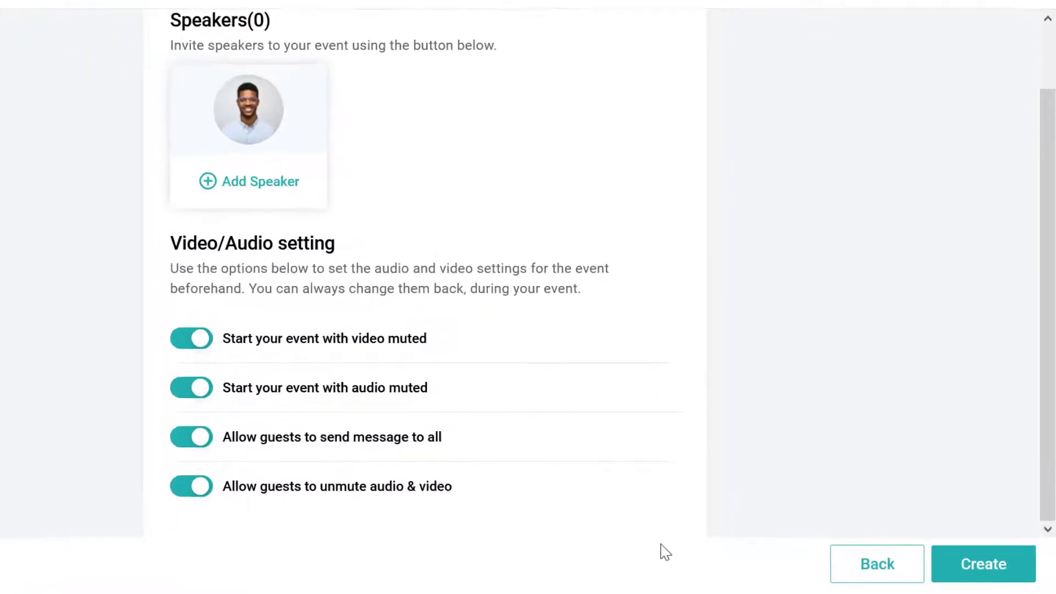
Create the Cyber Summit 2021 event and publish it from its overview page.
{"action": "left_click", "coordinate": [969, 572]}
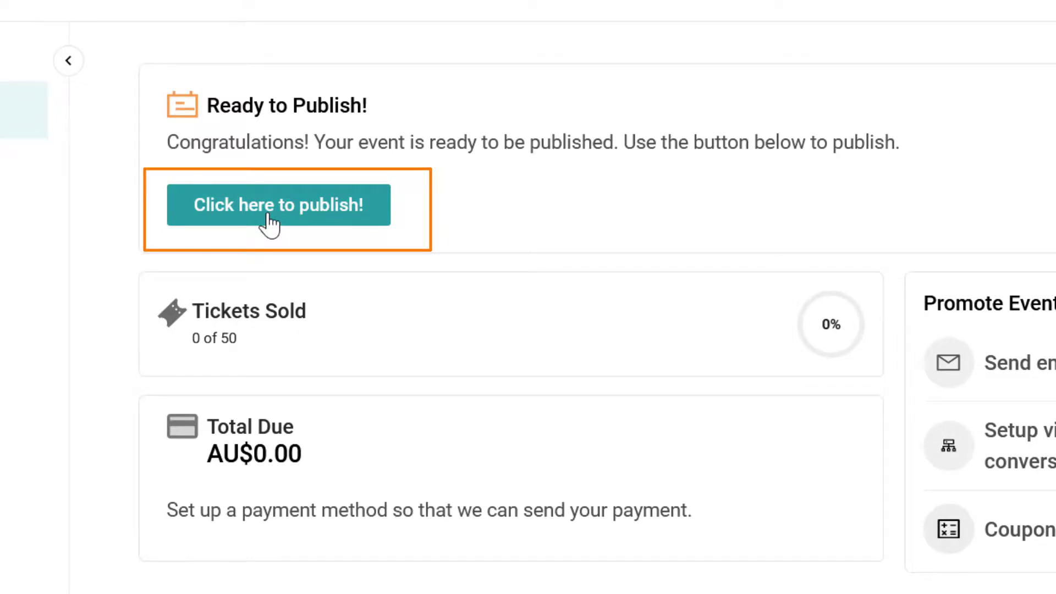
{"action": "left_click", "coordinate": [269, 217]}
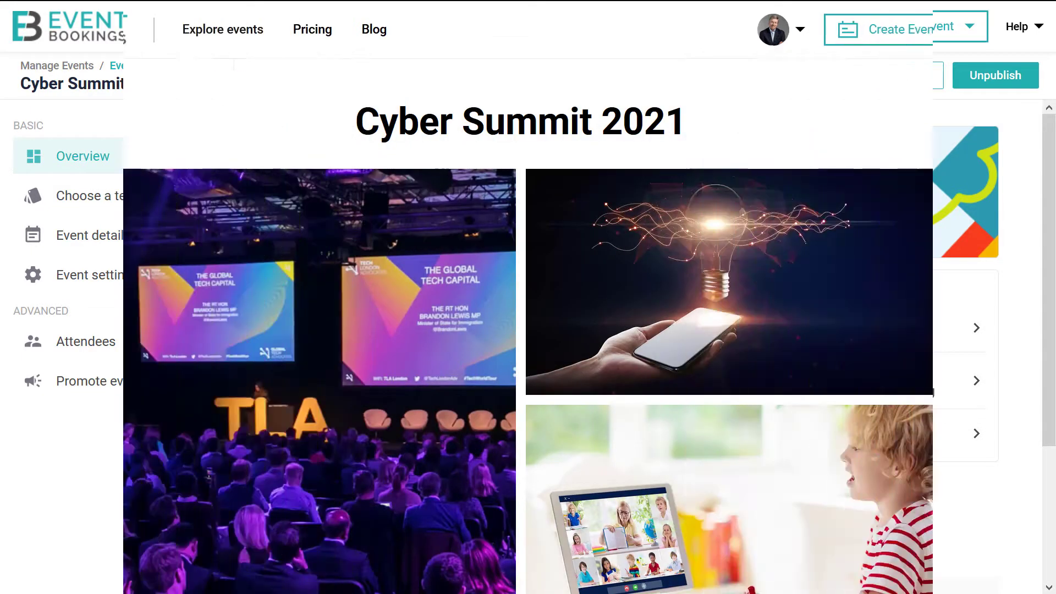
Scroll through the public Cyber Summit 2021 page's banners, description, AU$5.50 price and organiser details.
{"action": "scroll", "coordinate": [990, 142], "scroll_direction": "down", "scroll_amount": 6}
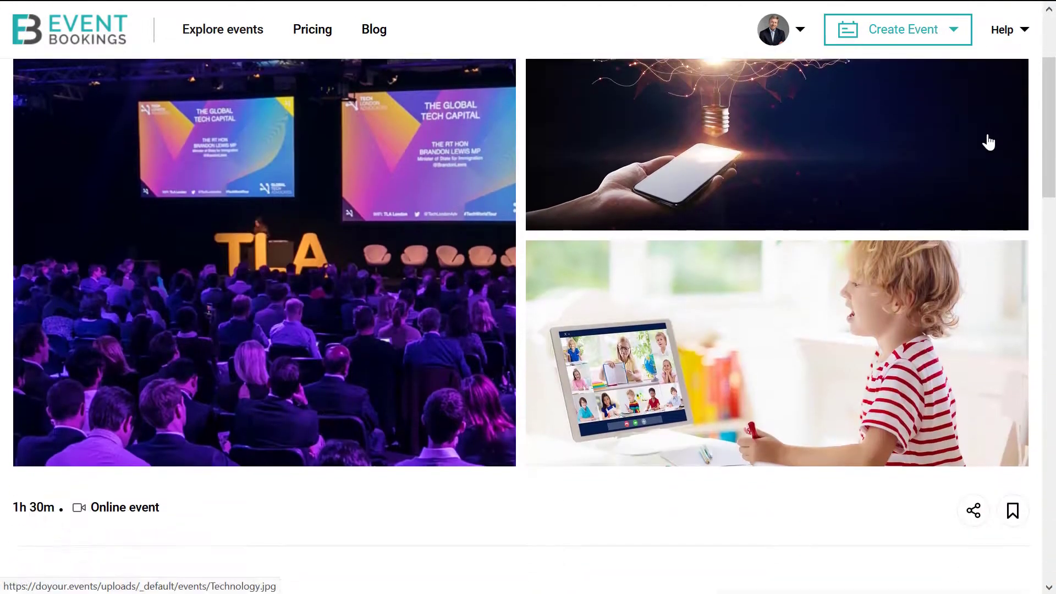
{"action": "scroll", "coordinate": [989, 142], "scroll_direction": "down", "scroll_amount": 5}
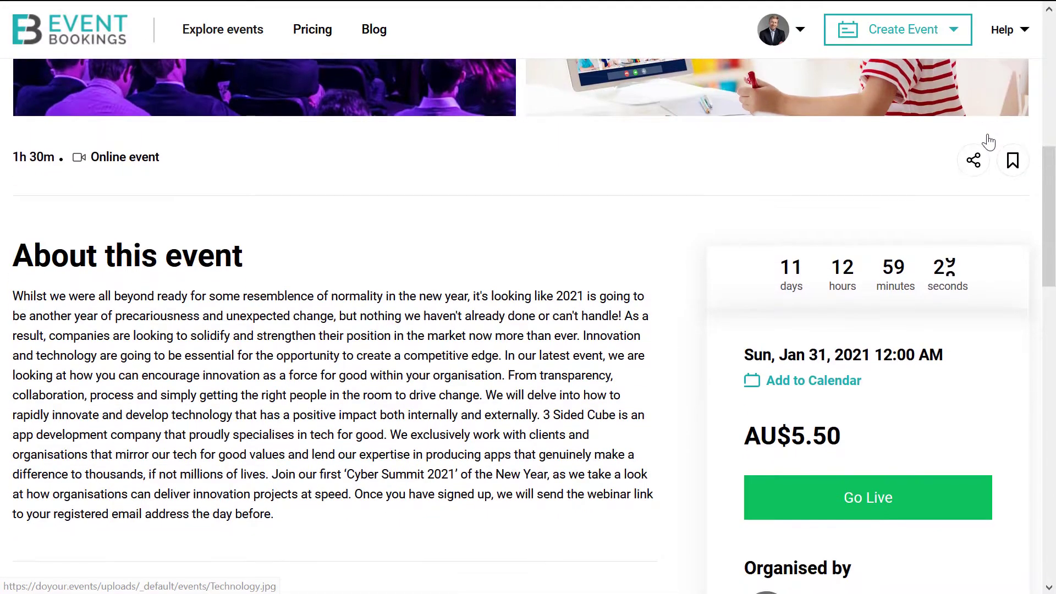
{"action": "scroll", "coordinate": [990, 142], "scroll_direction": "down", "scroll_amount": 5}
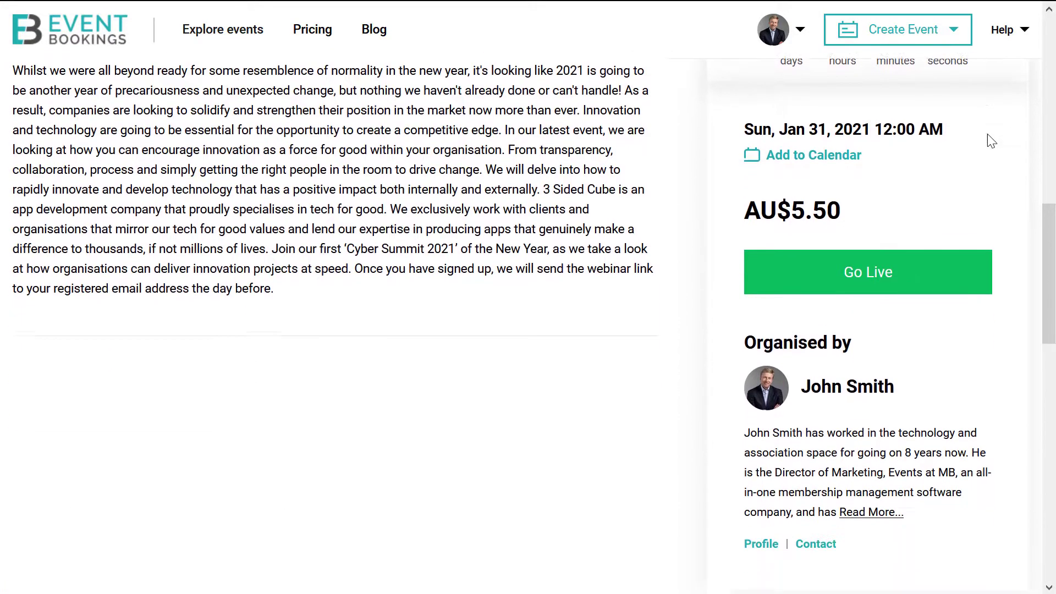
{"action": "scroll", "coordinate": [990, 142], "scroll_direction": "down", "scroll_amount": 2}
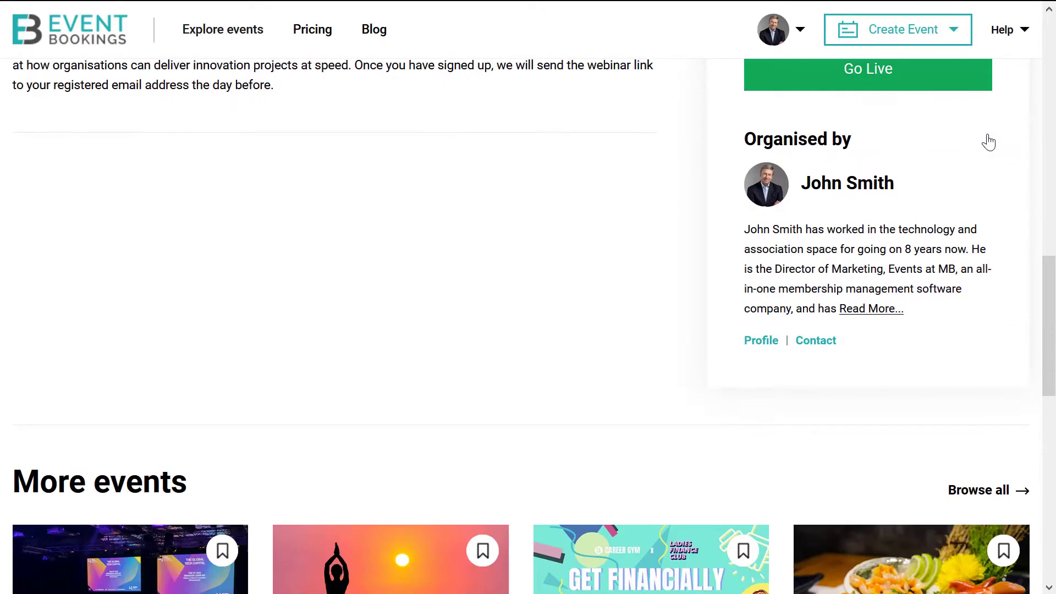